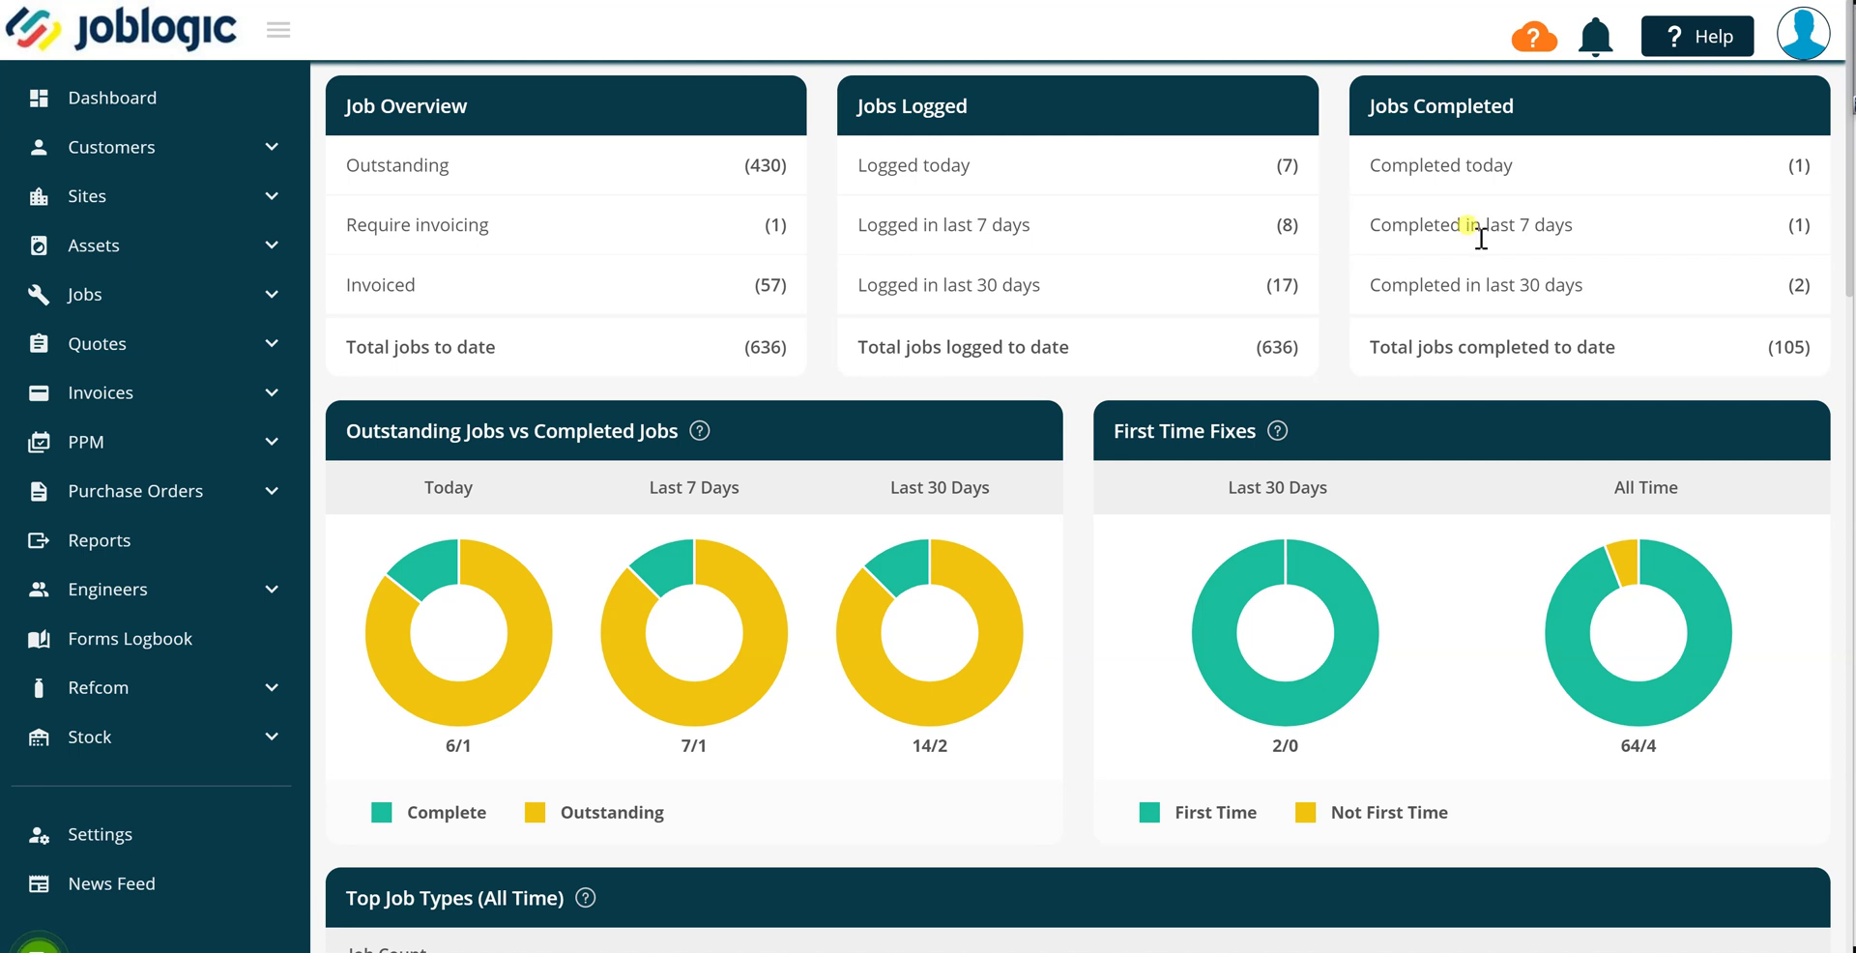
# Step: Expand Purchase Orders in the sidebar to reveal Create Stock PO and All Purchase Orders
pyautogui.click(259, 495)
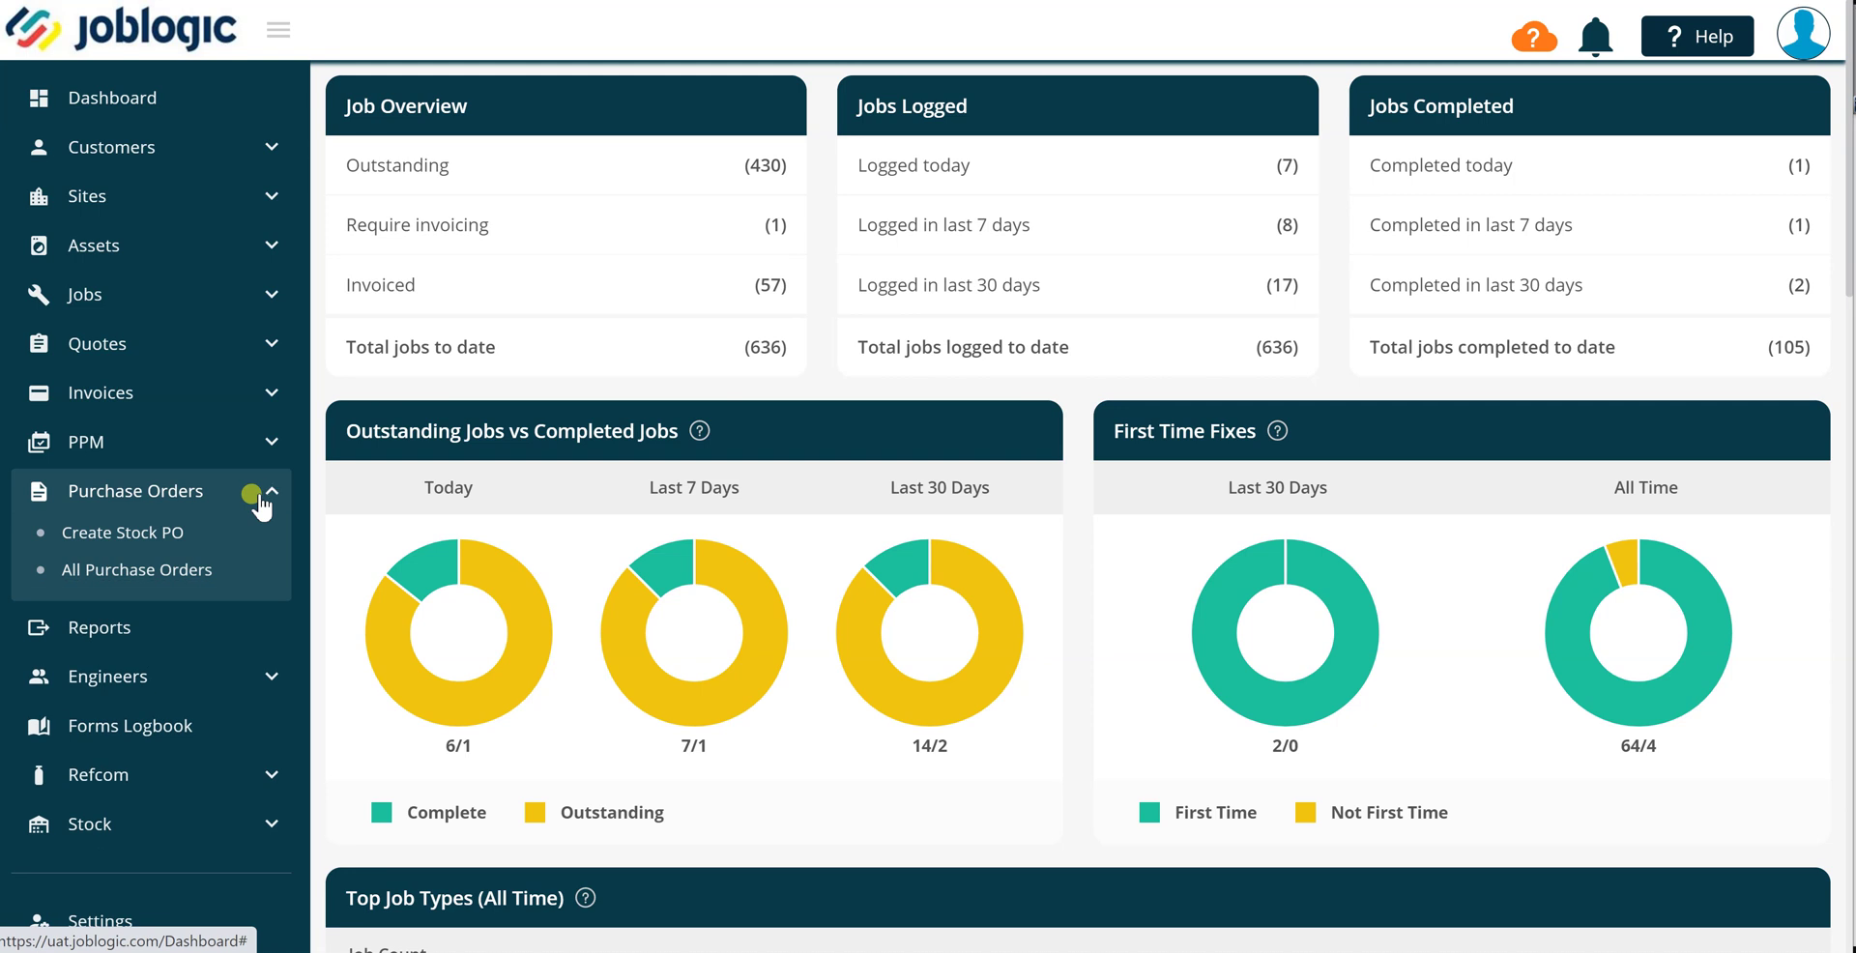
# Step: Start a new stock purchase order delivered to Main Warehouse from Computer Supplies UK Ltd
pyautogui.click(247, 537)
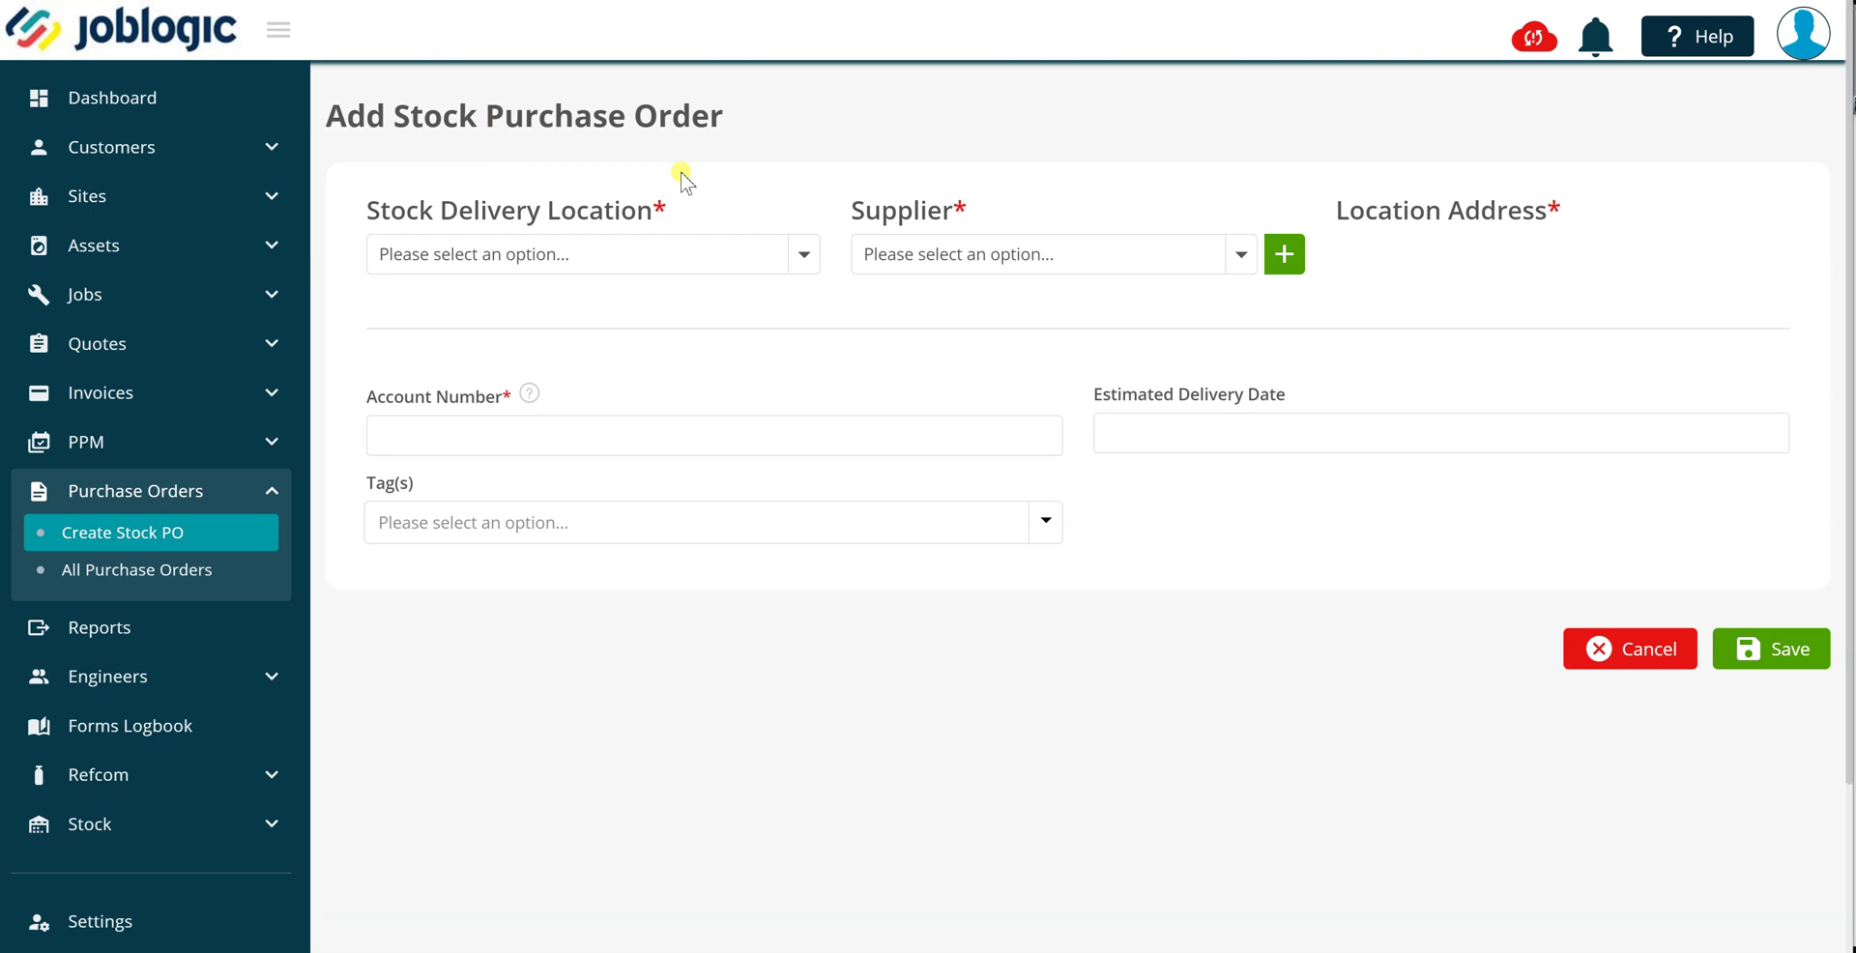
pyautogui.click(801, 261)
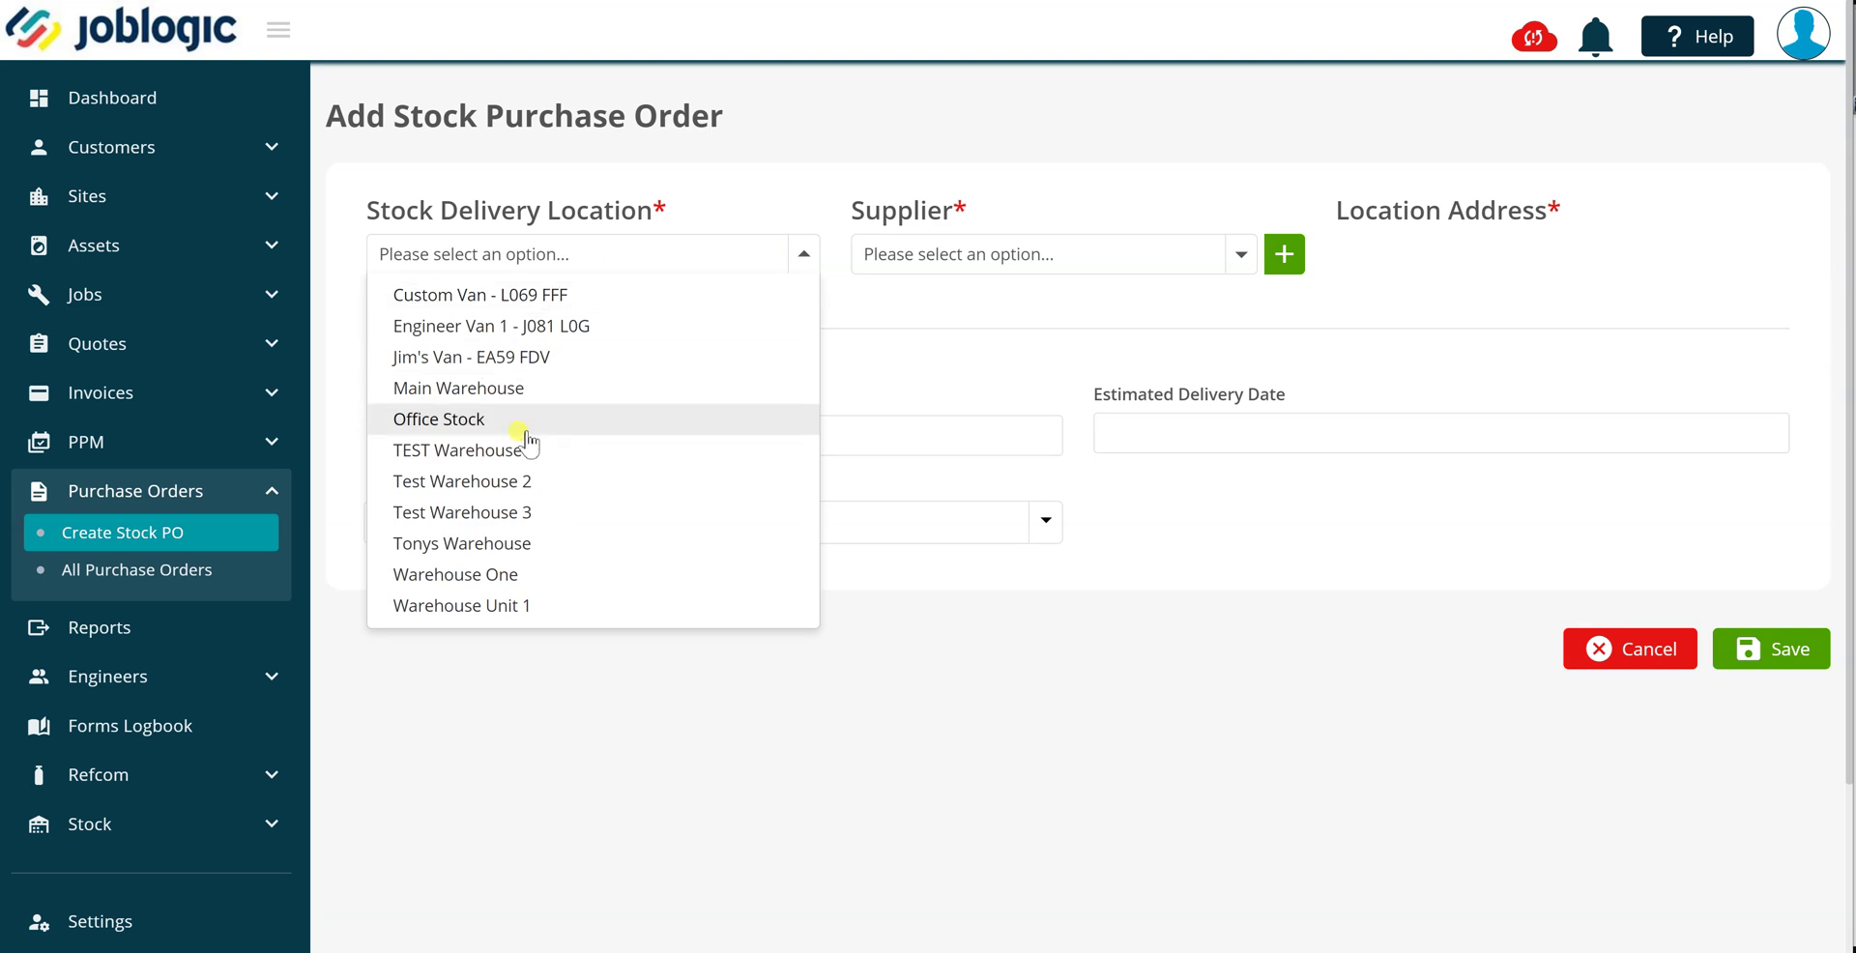
pyautogui.click(518, 390)
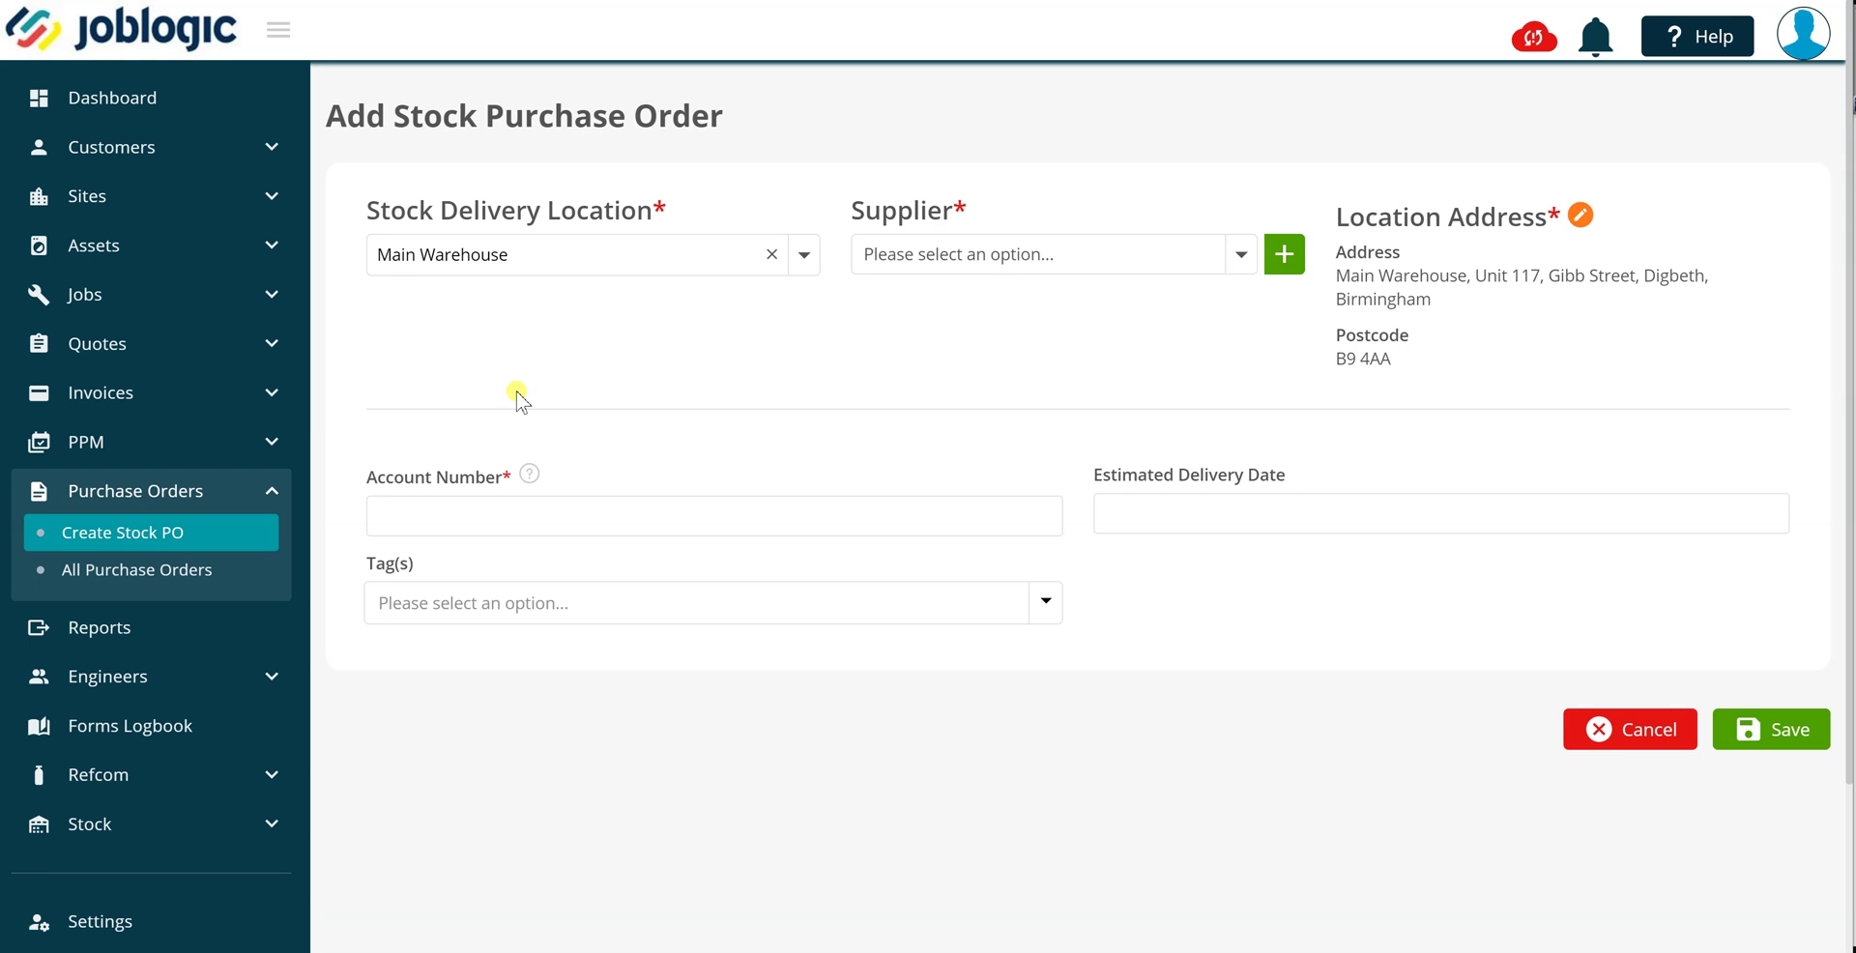
pyautogui.click(1195, 254)
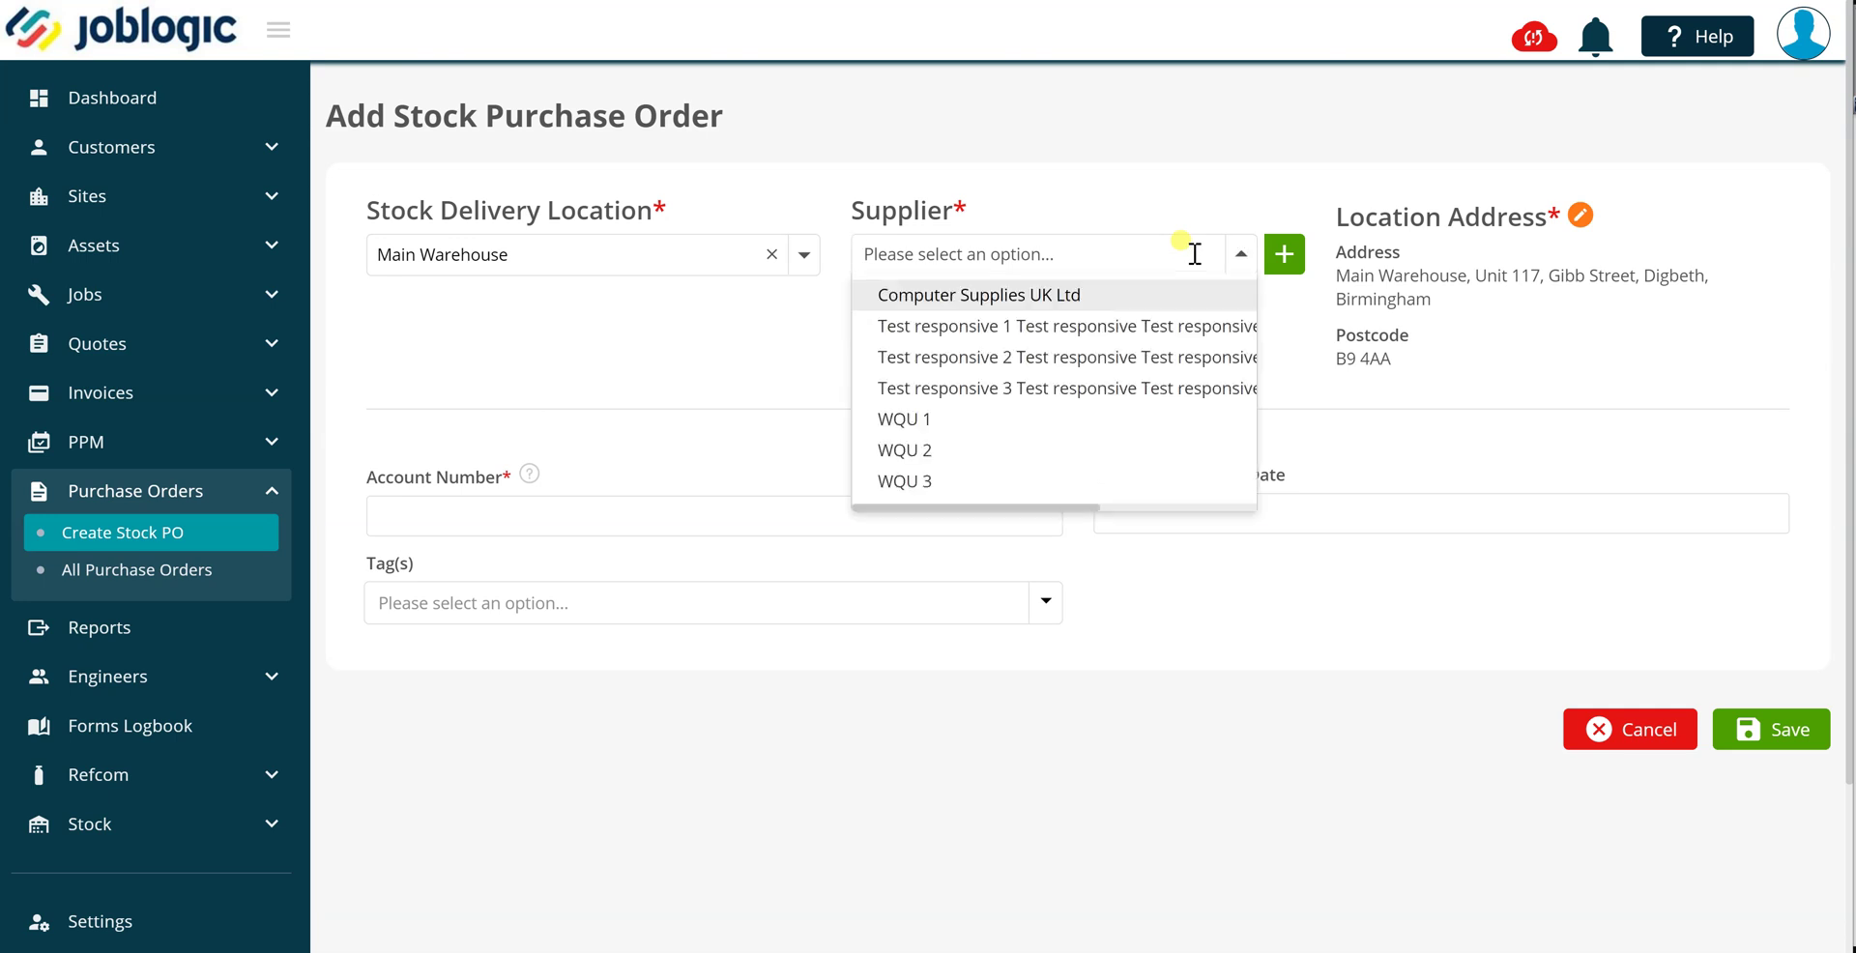
pyautogui.write('comp')
pyautogui.click(1083, 295)
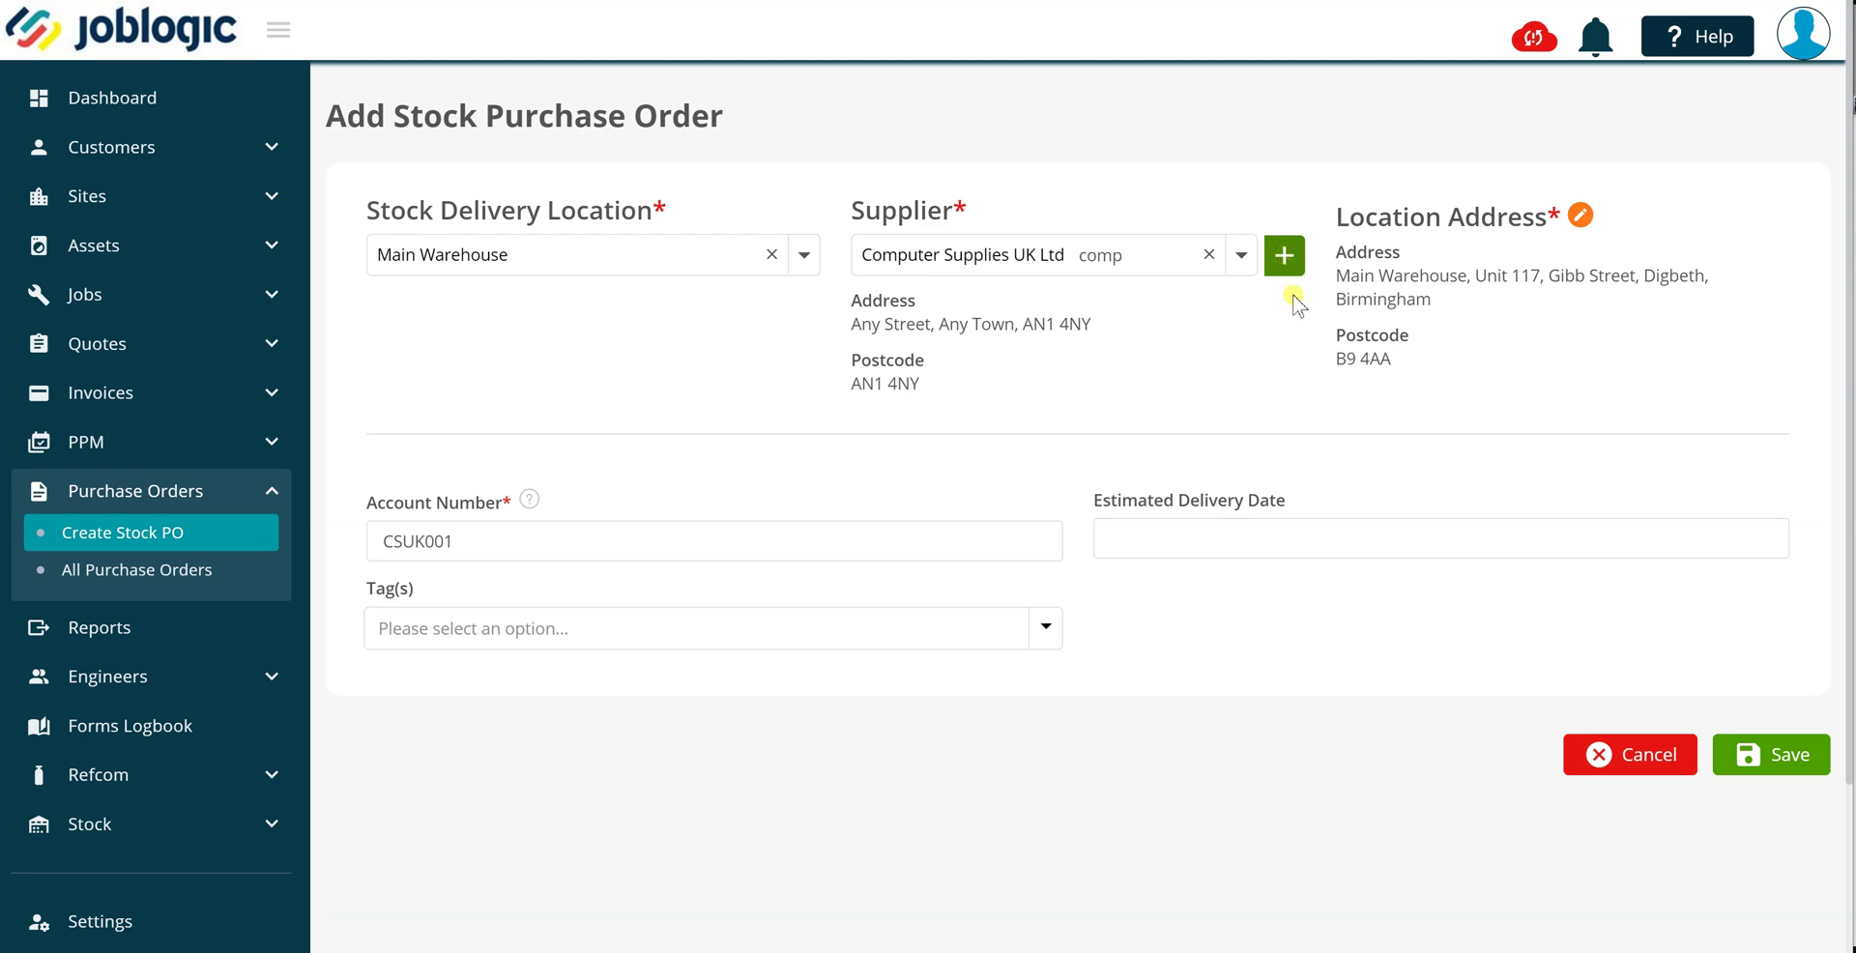
# Step: Set the estimated delivery date to 23 October 2020, leaving tags empty
pyautogui.click(1142, 549)
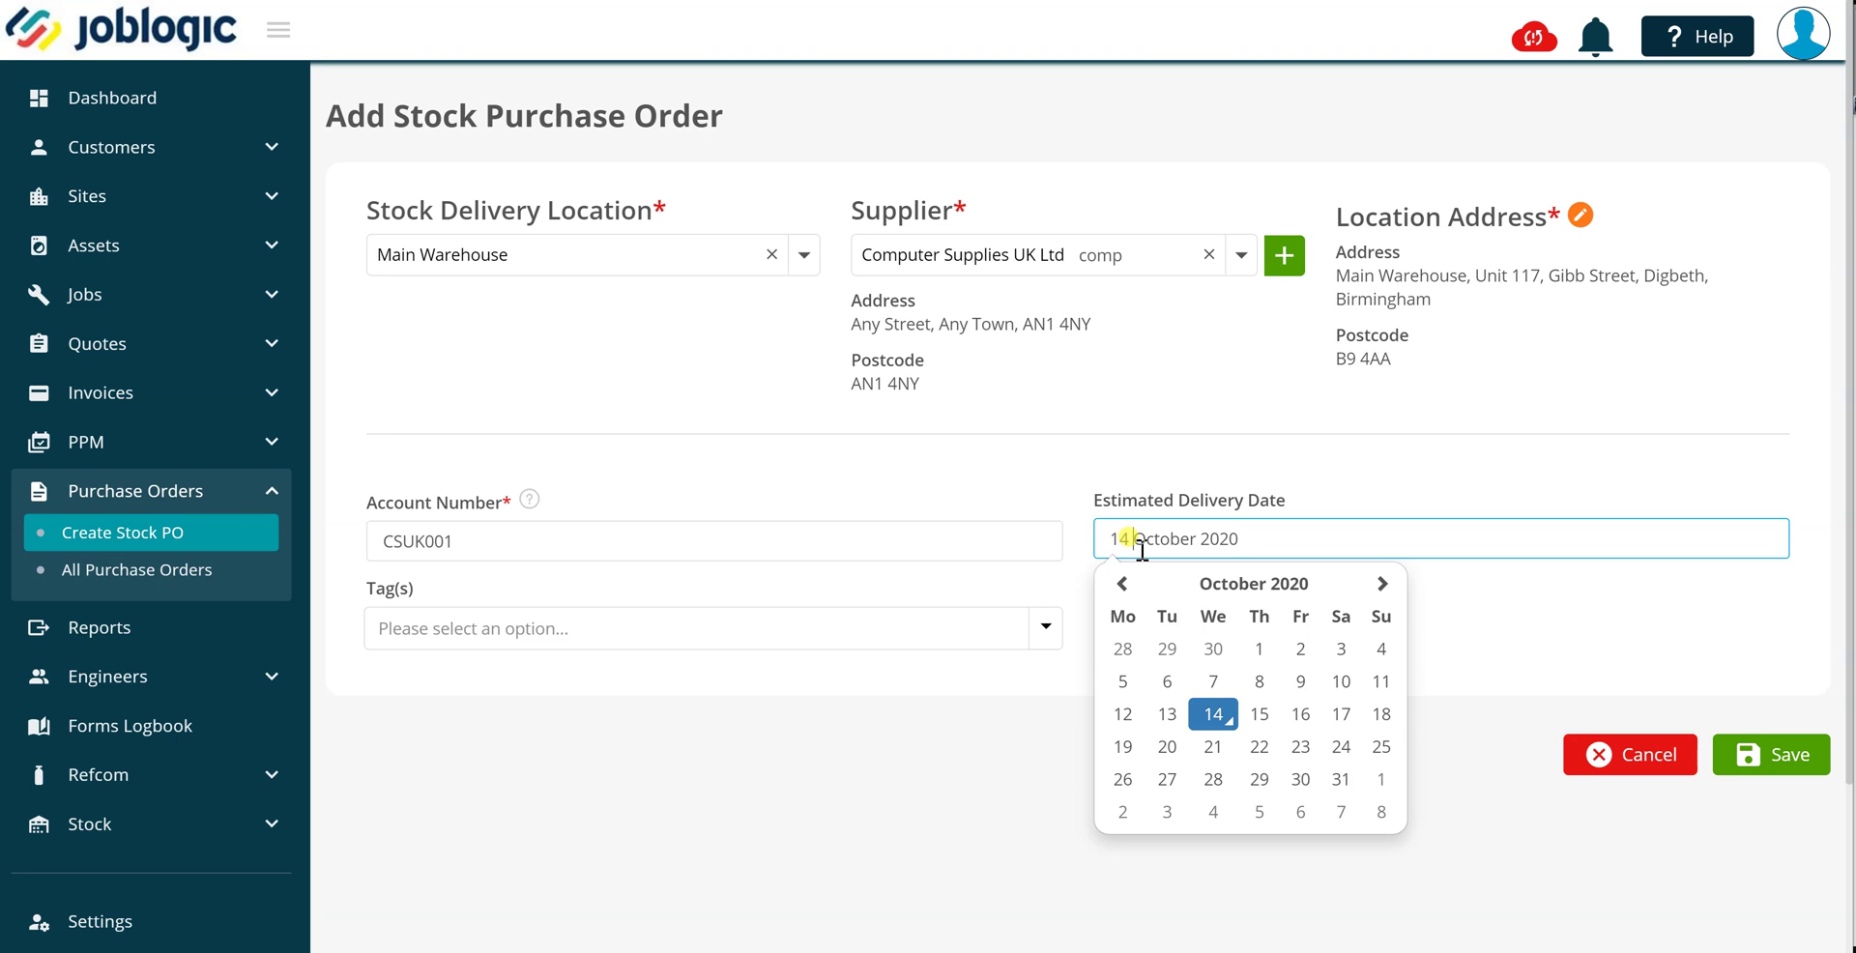
pyautogui.click(1300, 747)
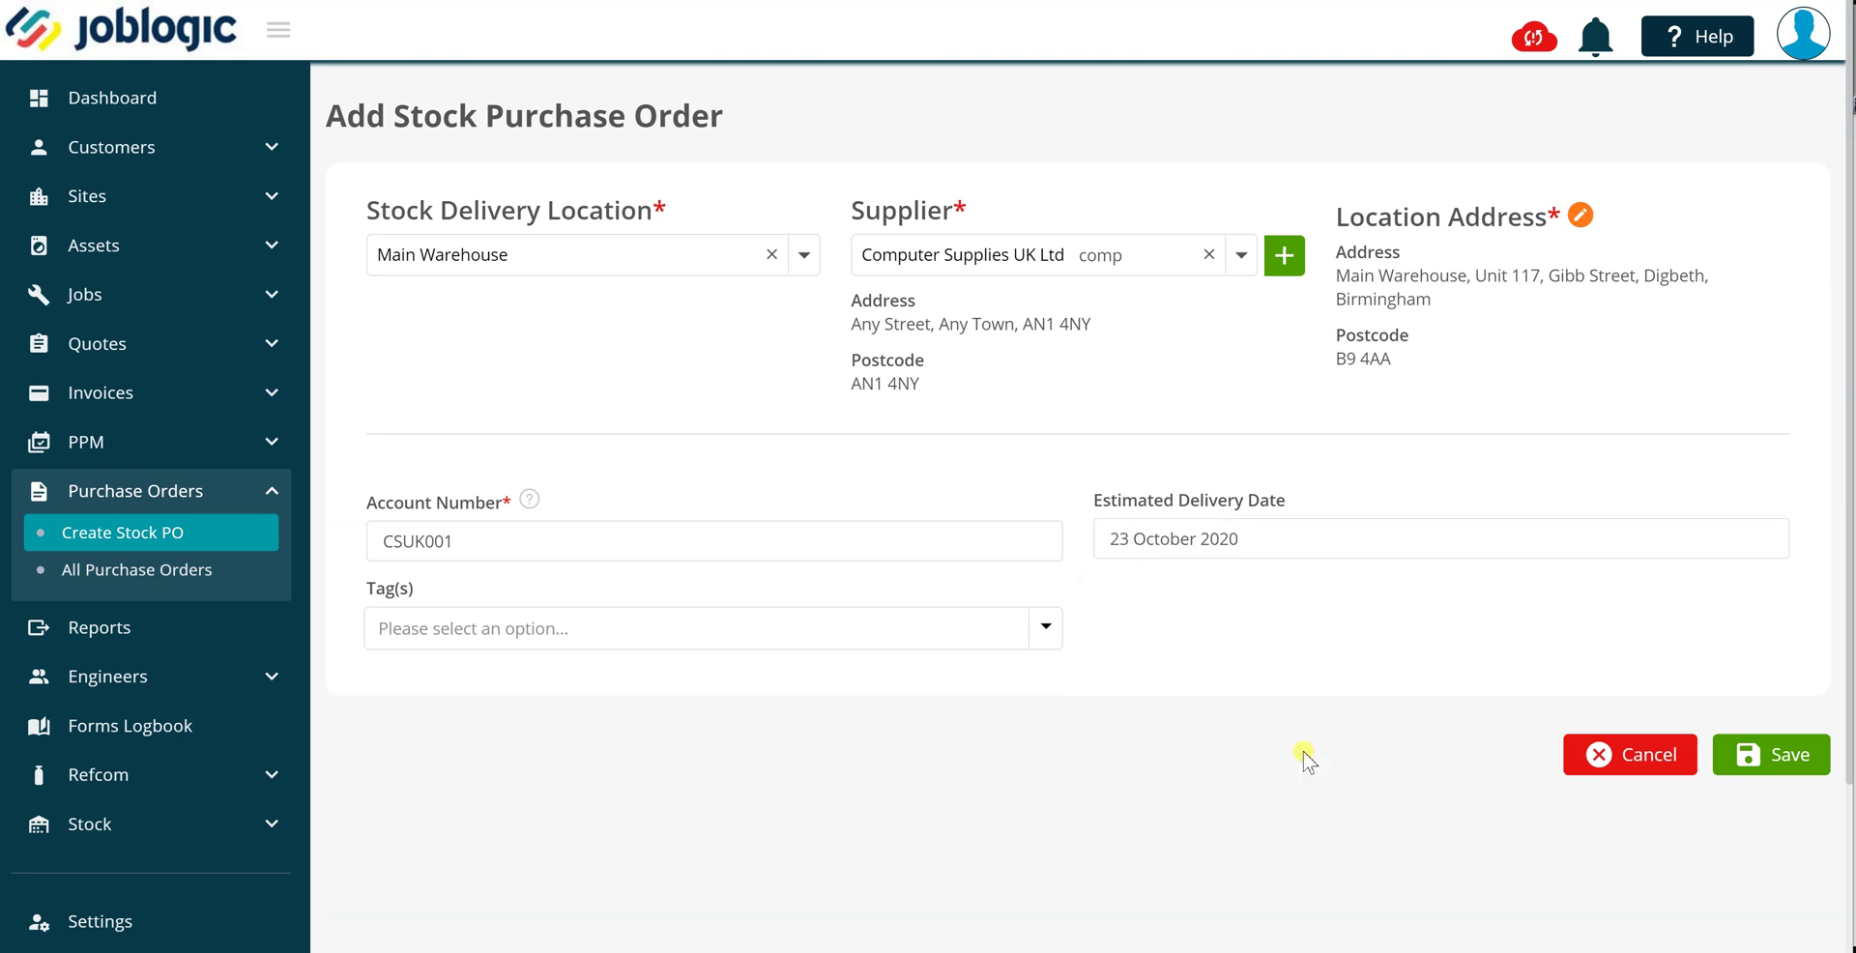
pyautogui.click(463, 629)
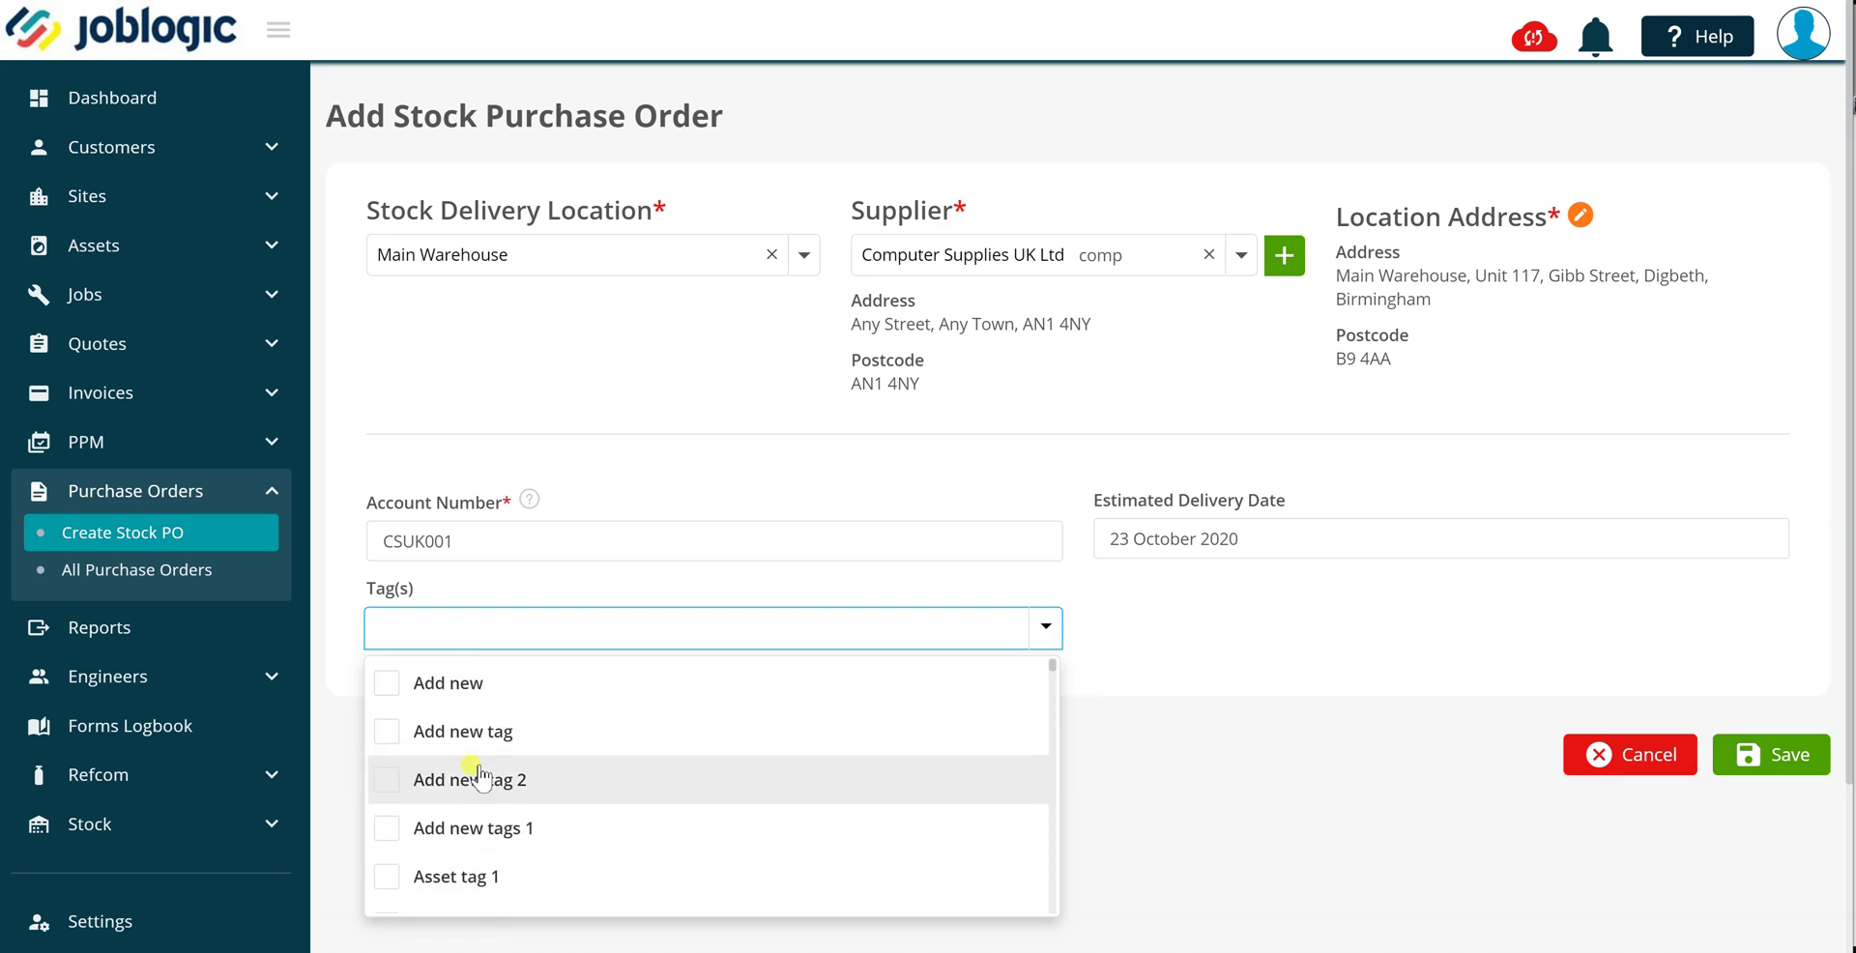
pyautogui.click(1112, 604)
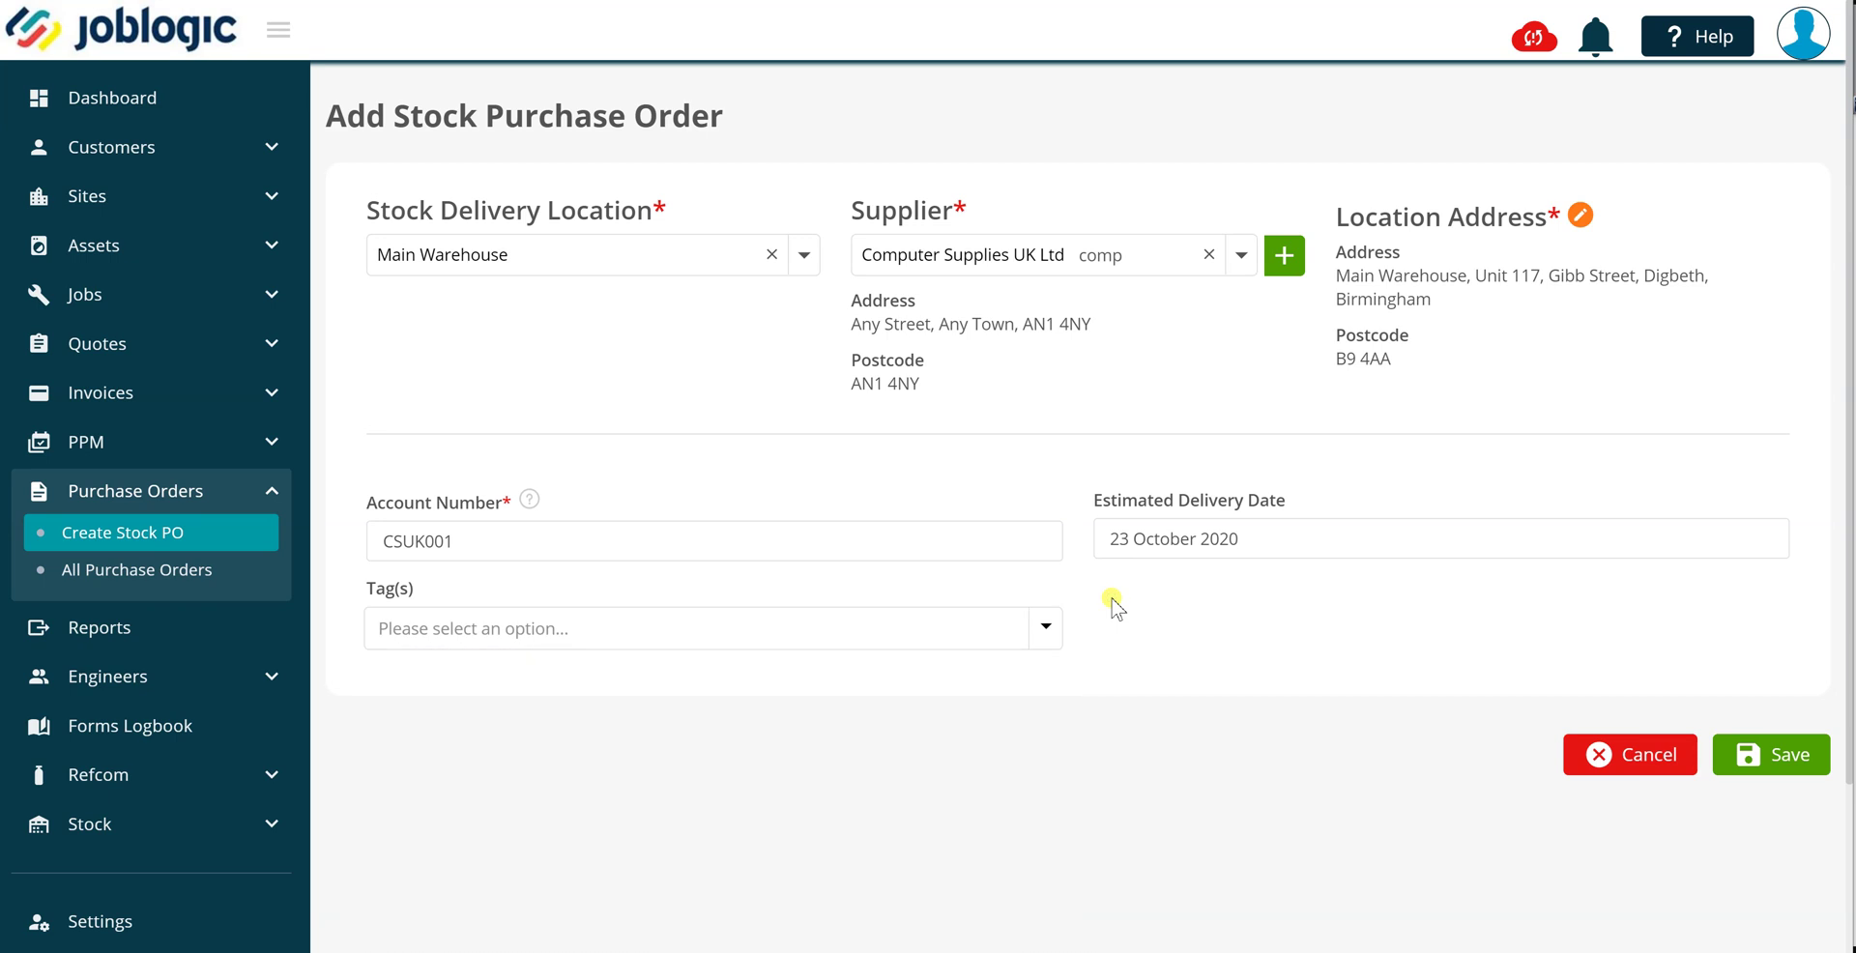
# Step: Save the order as PO99597325 and view its empty Items list totalling £0.00
pyautogui.click(1805, 759)
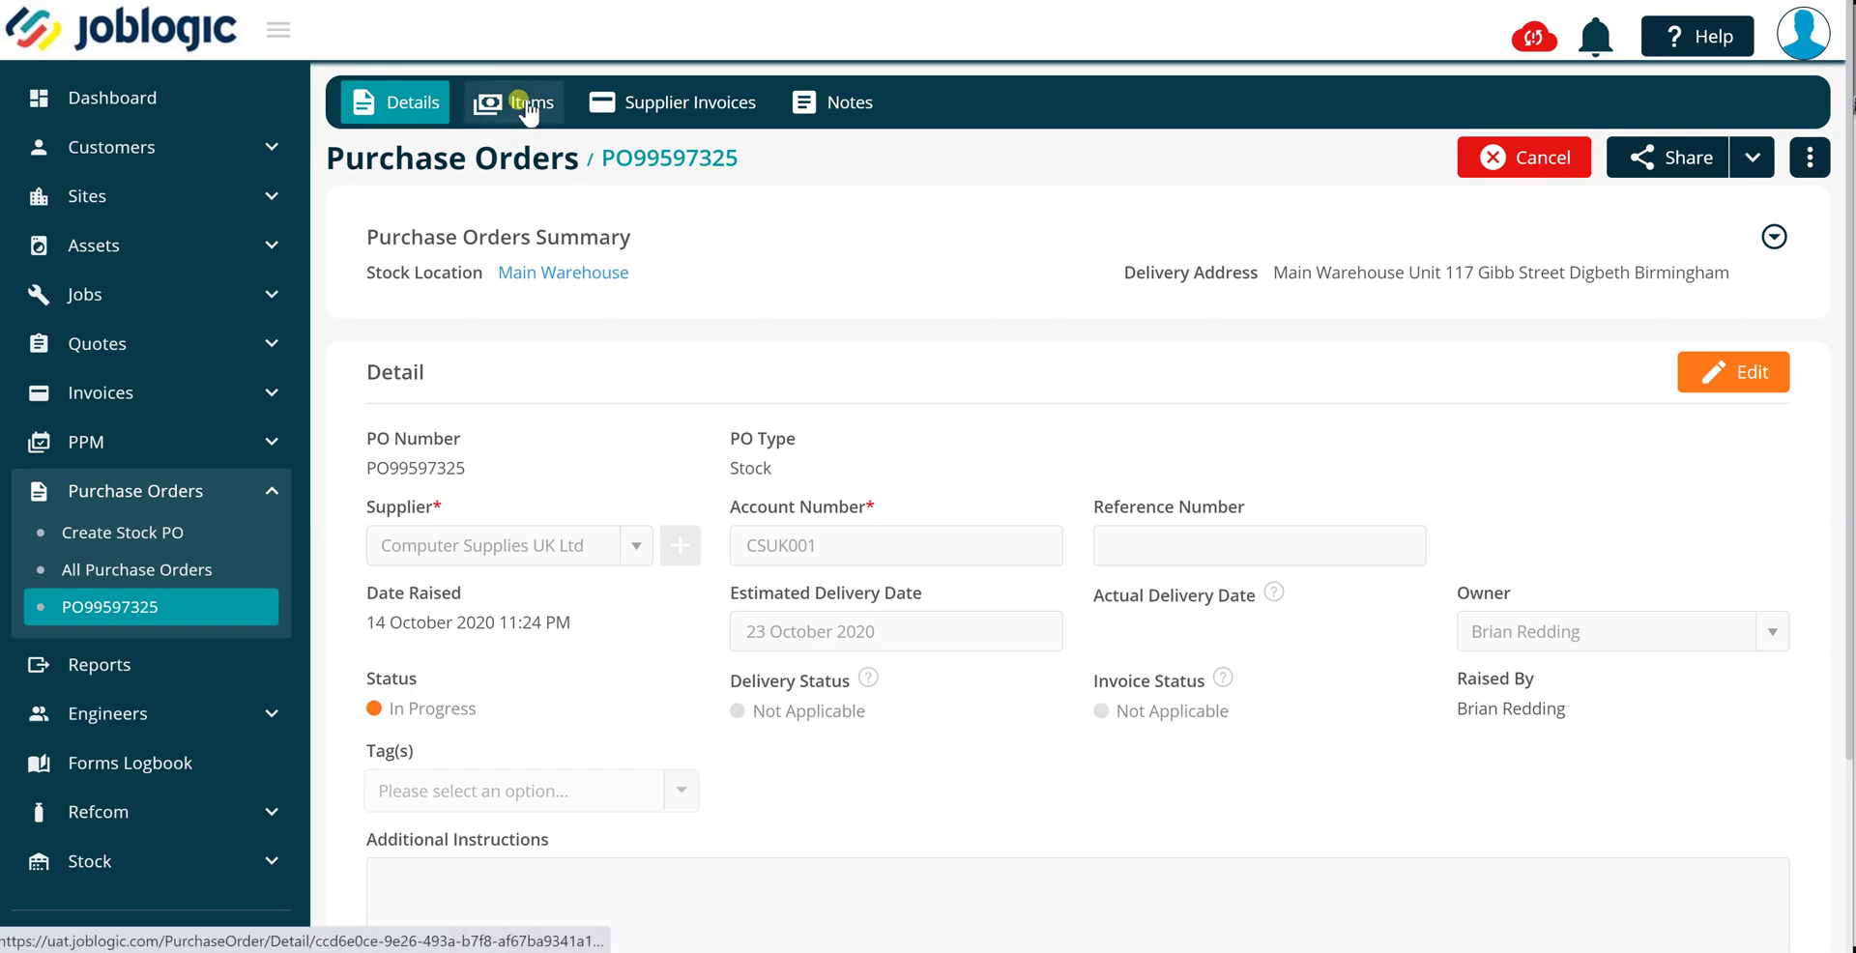
pyautogui.click(527, 104)
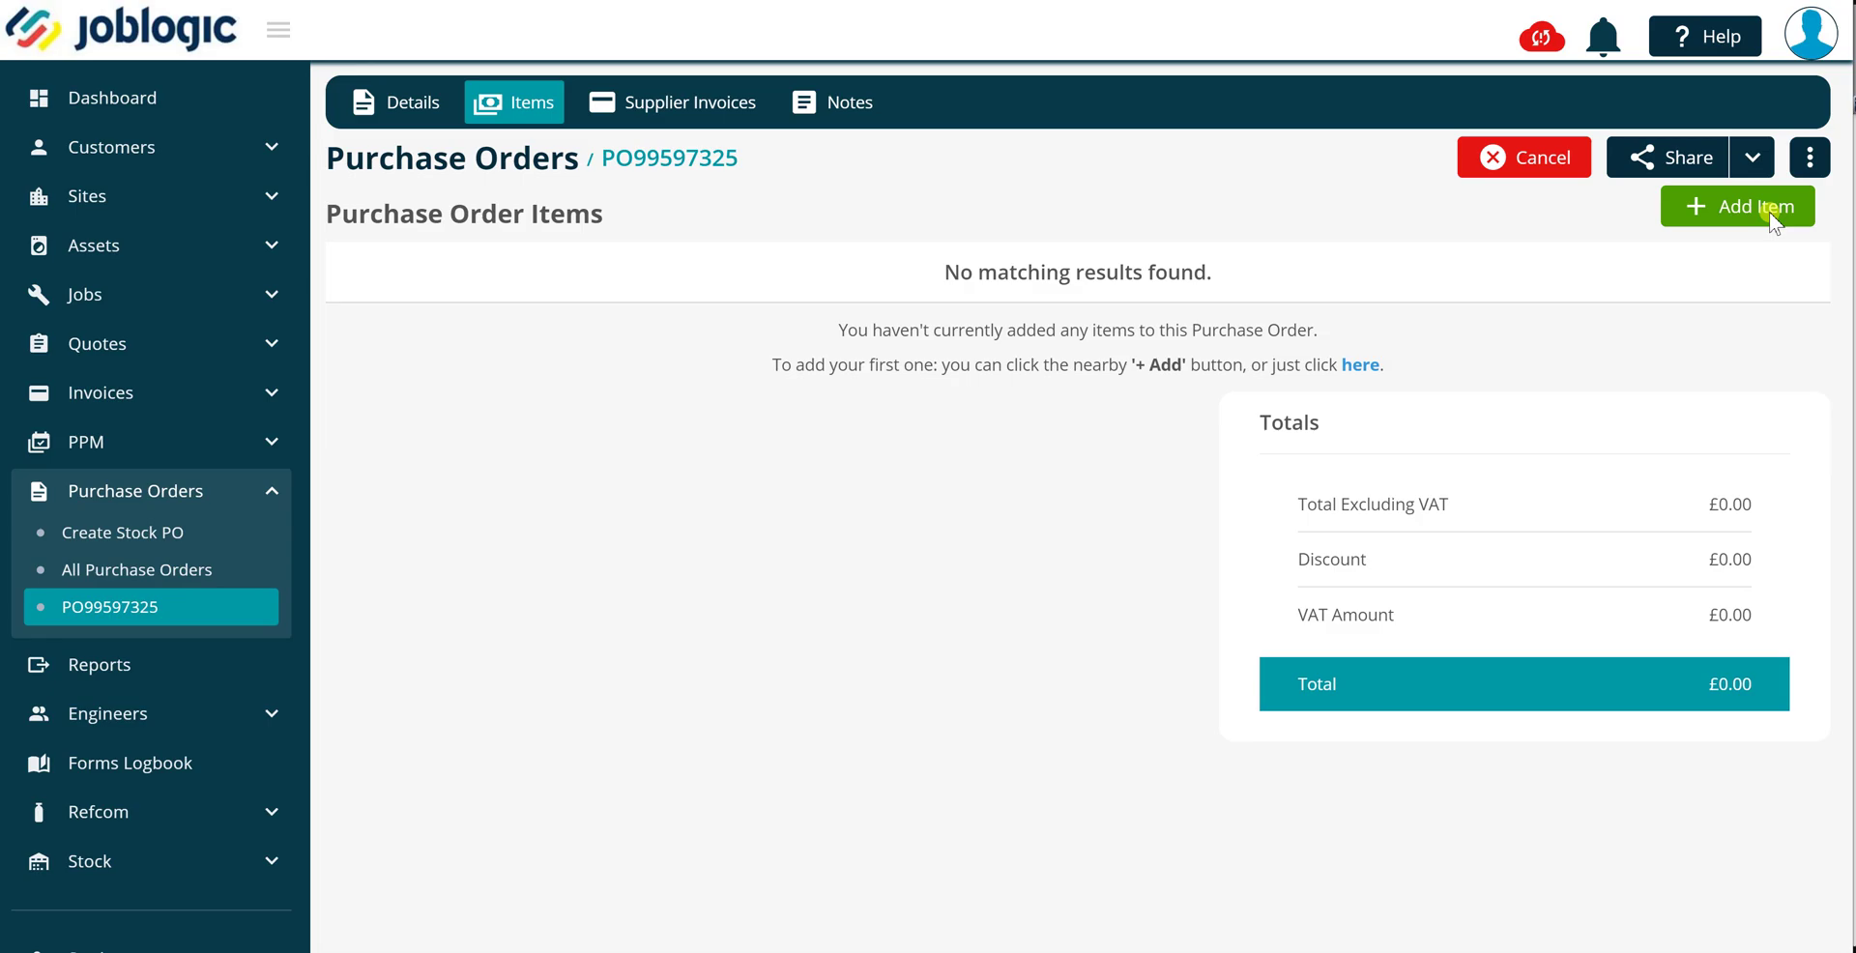
# Step: Add an item with quantity 10, choosing Ethernet Cable from all suppliers' parts
pyautogui.click(1769, 212)
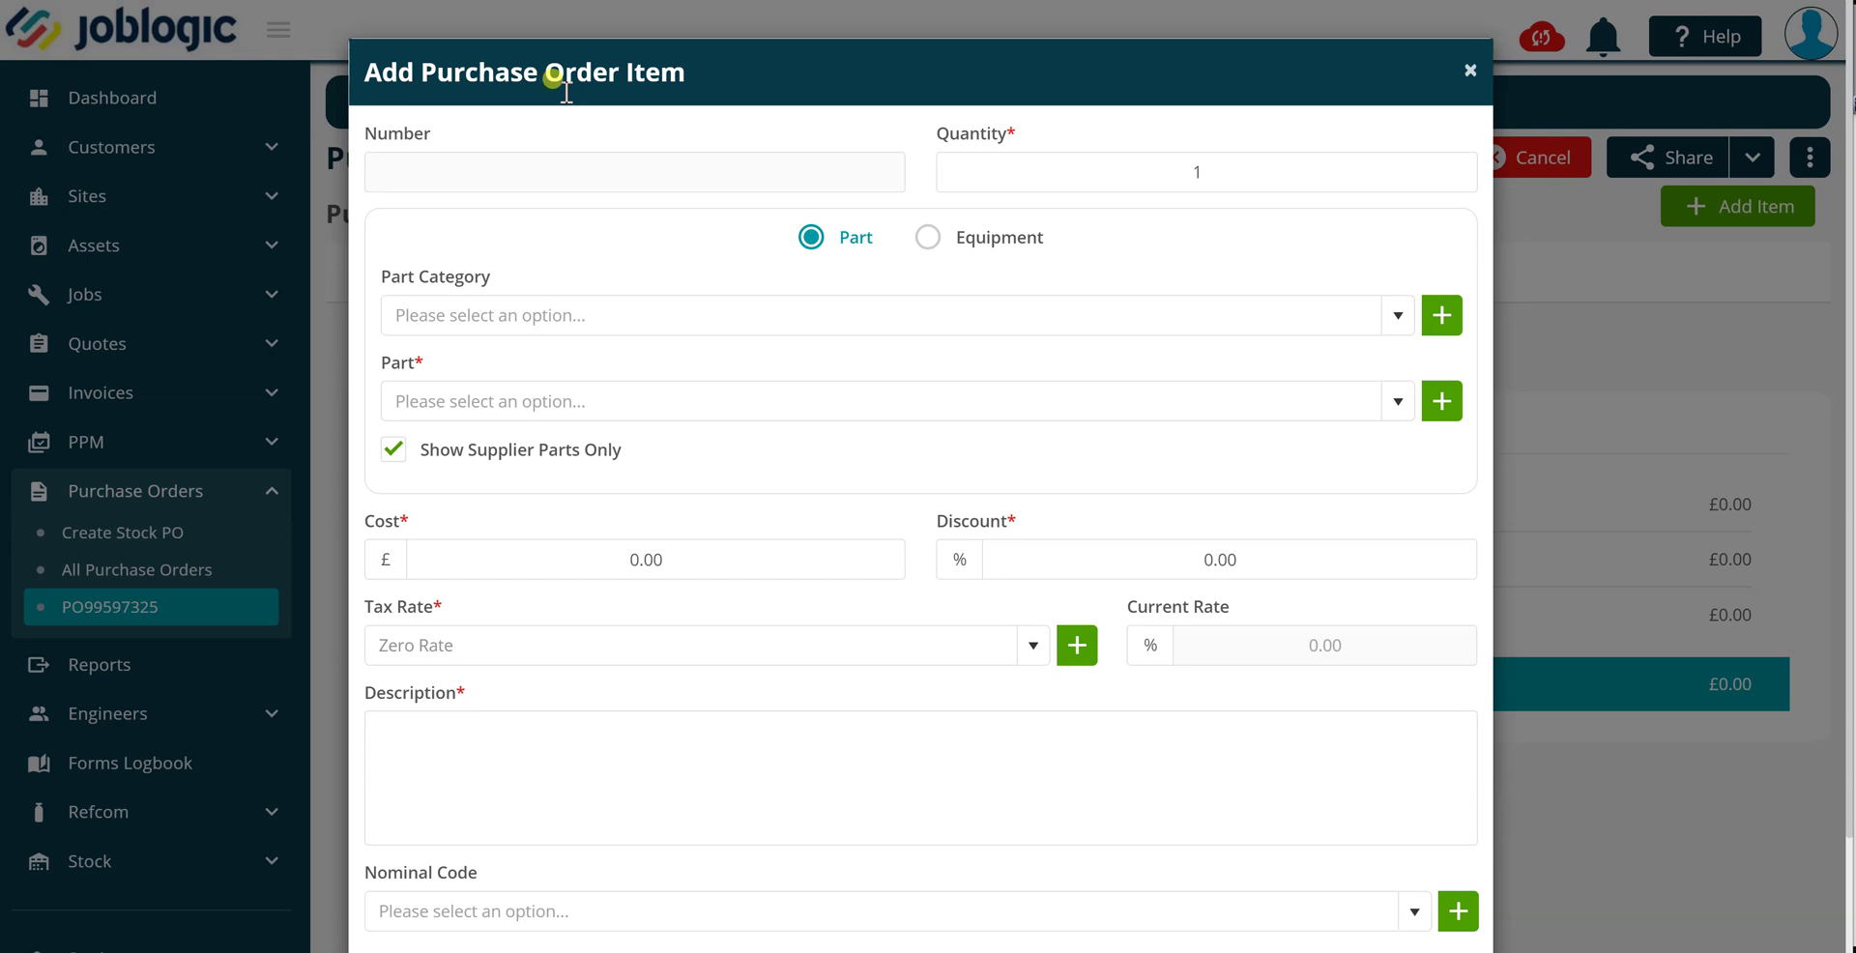
pyautogui.click(1218, 166)
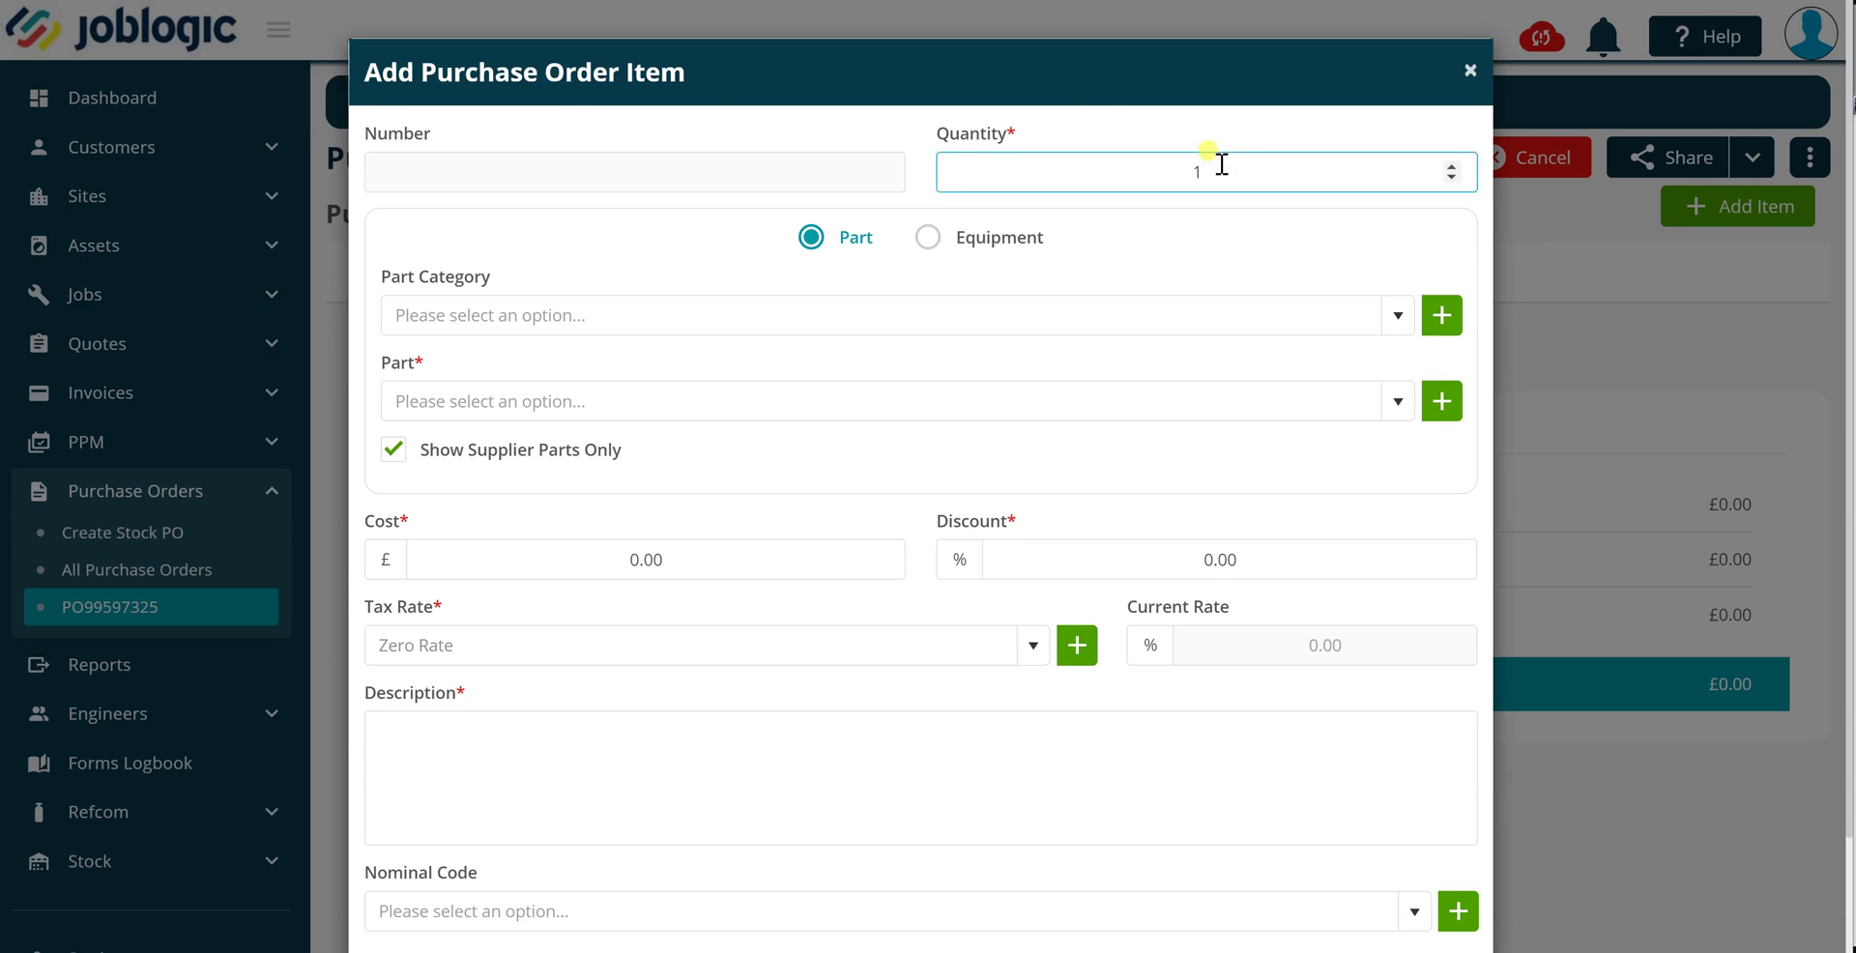
pyautogui.write('0')
pyautogui.click(926, 238)
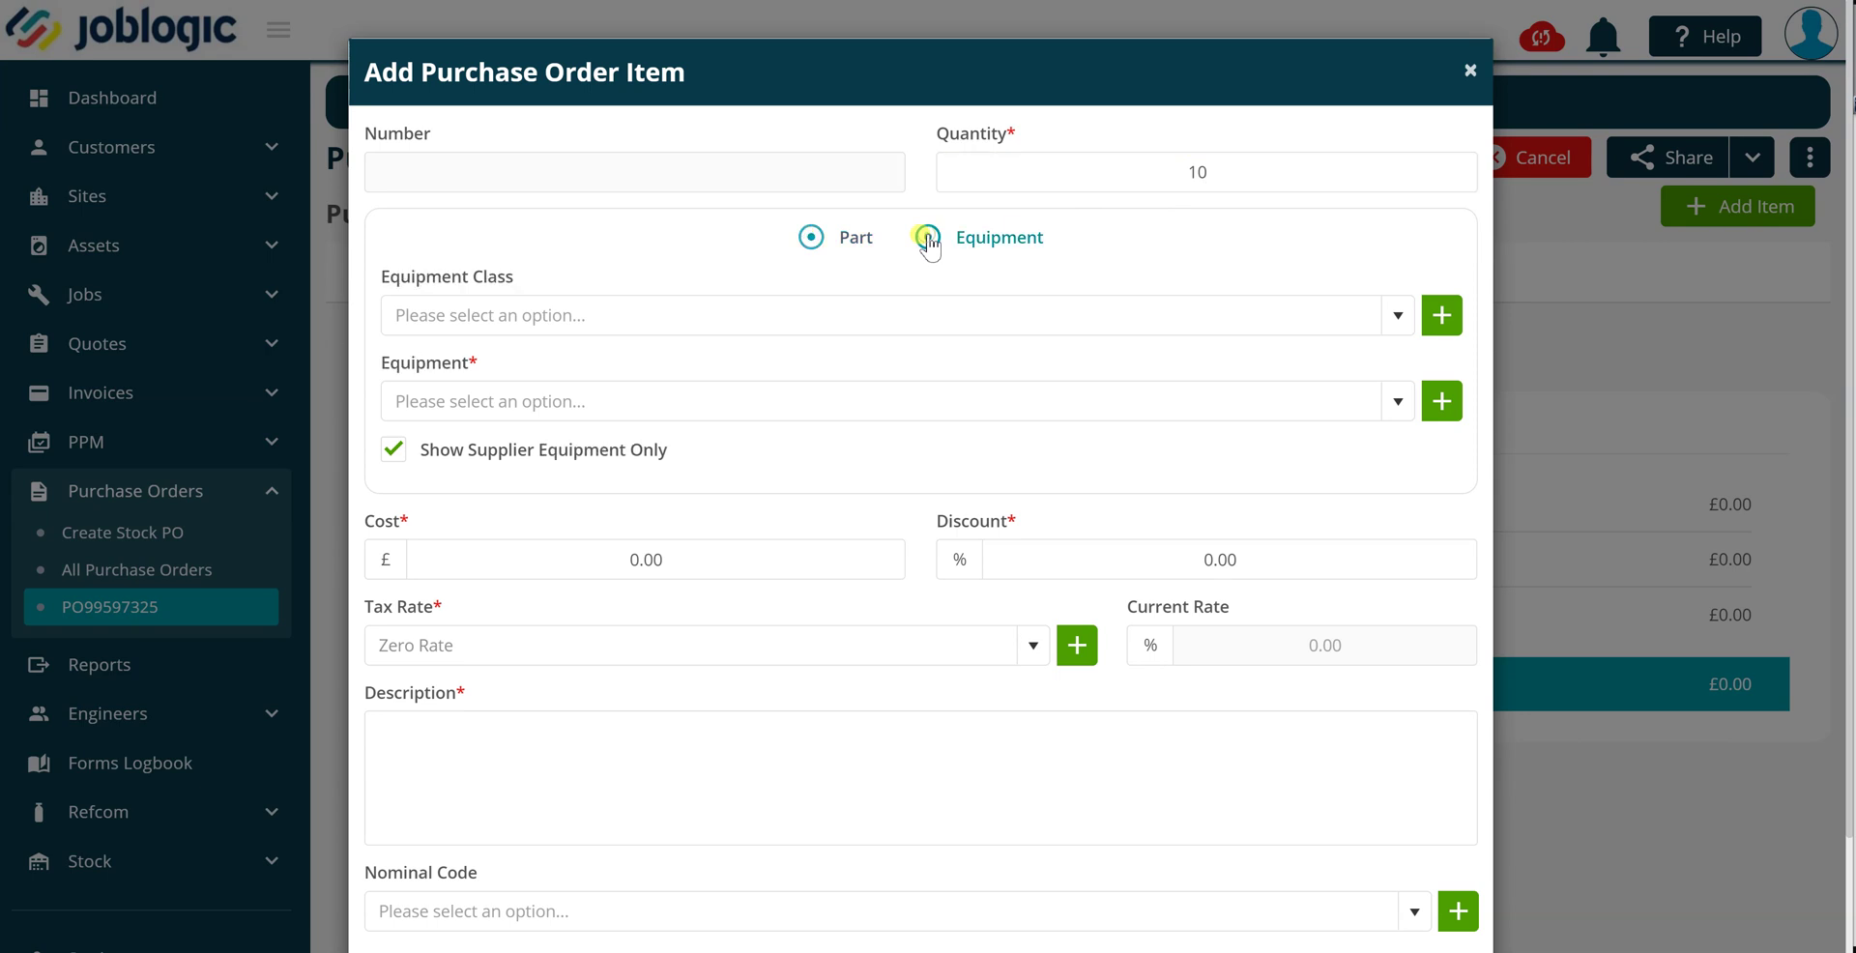
pyautogui.click(810, 237)
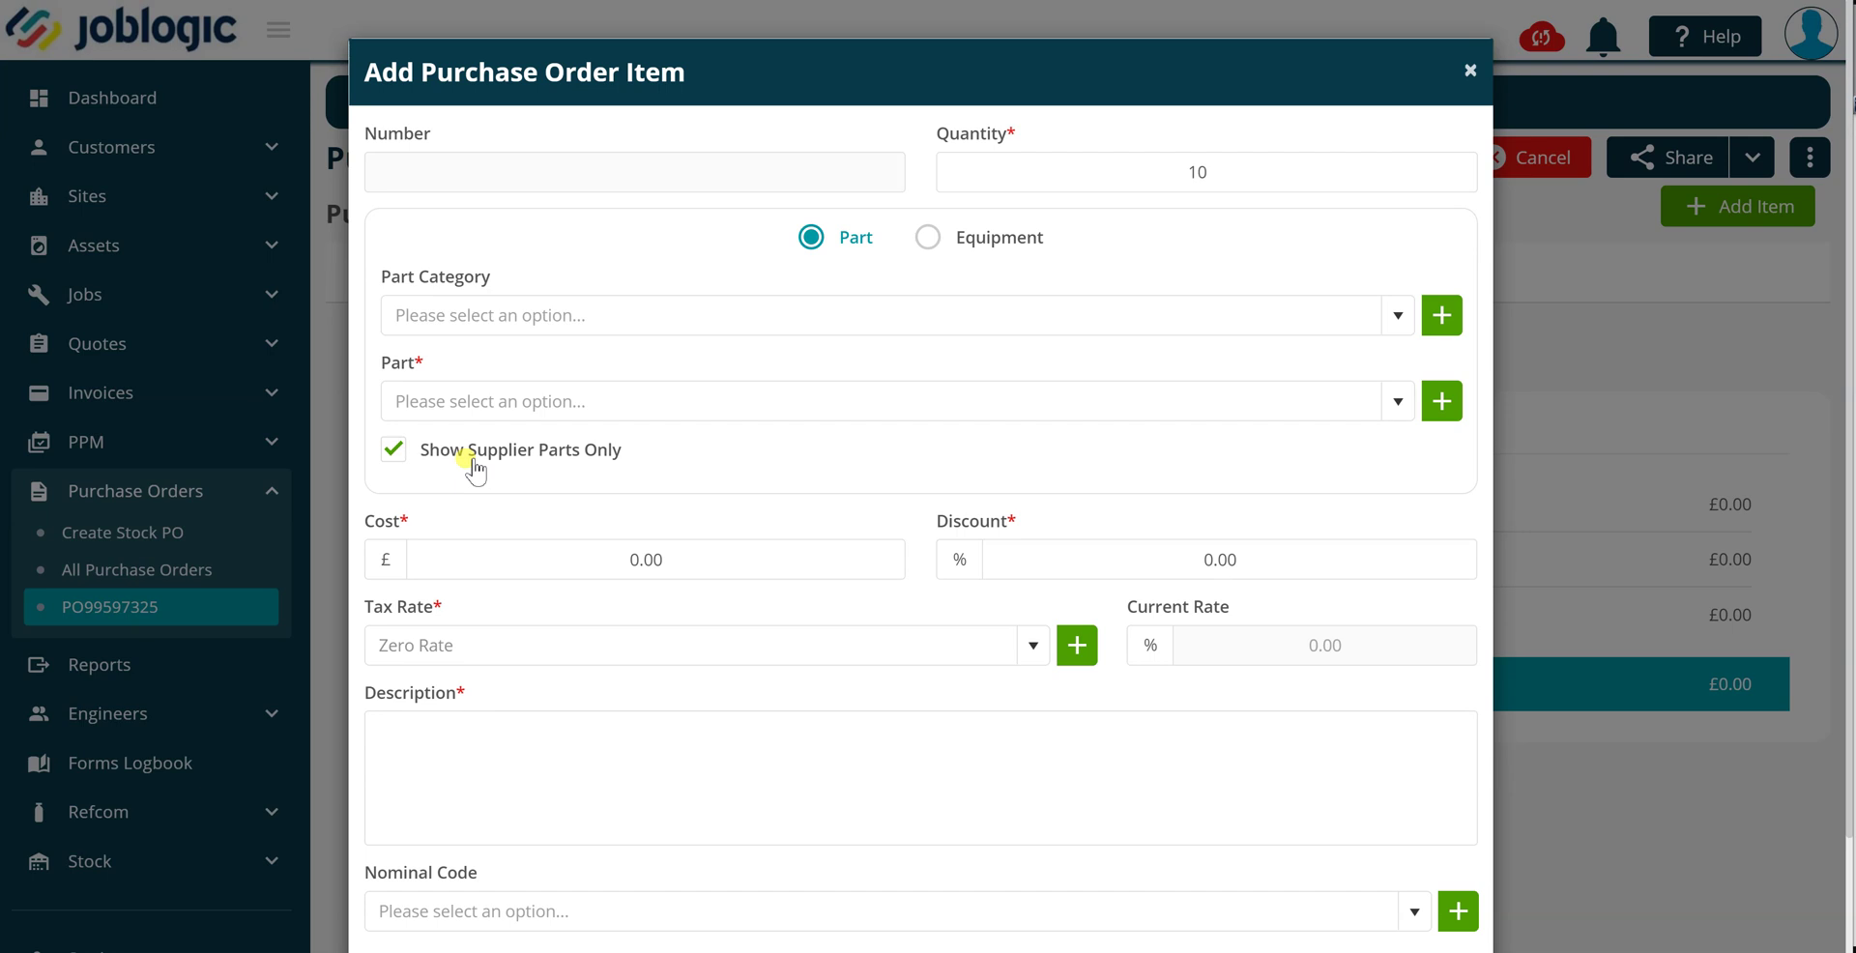
pyautogui.click(393, 452)
pyautogui.click(451, 404)
pyautogui.write('ethe')
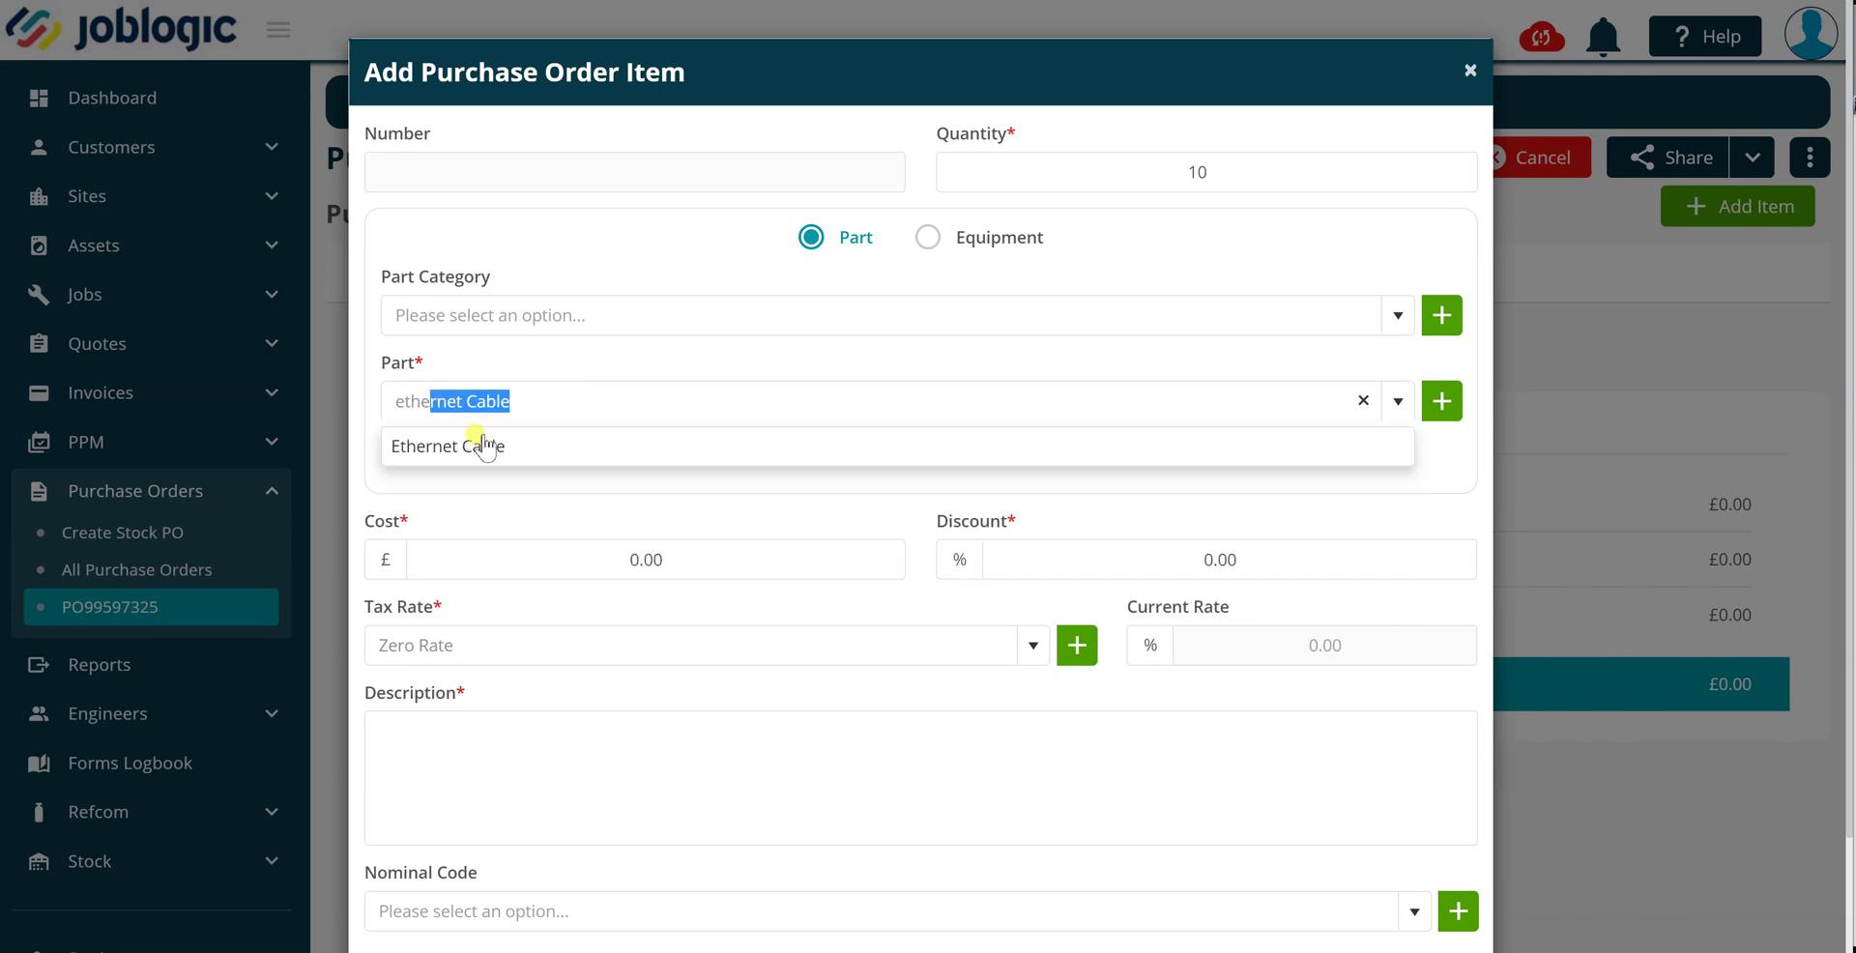
pyautogui.click(479, 442)
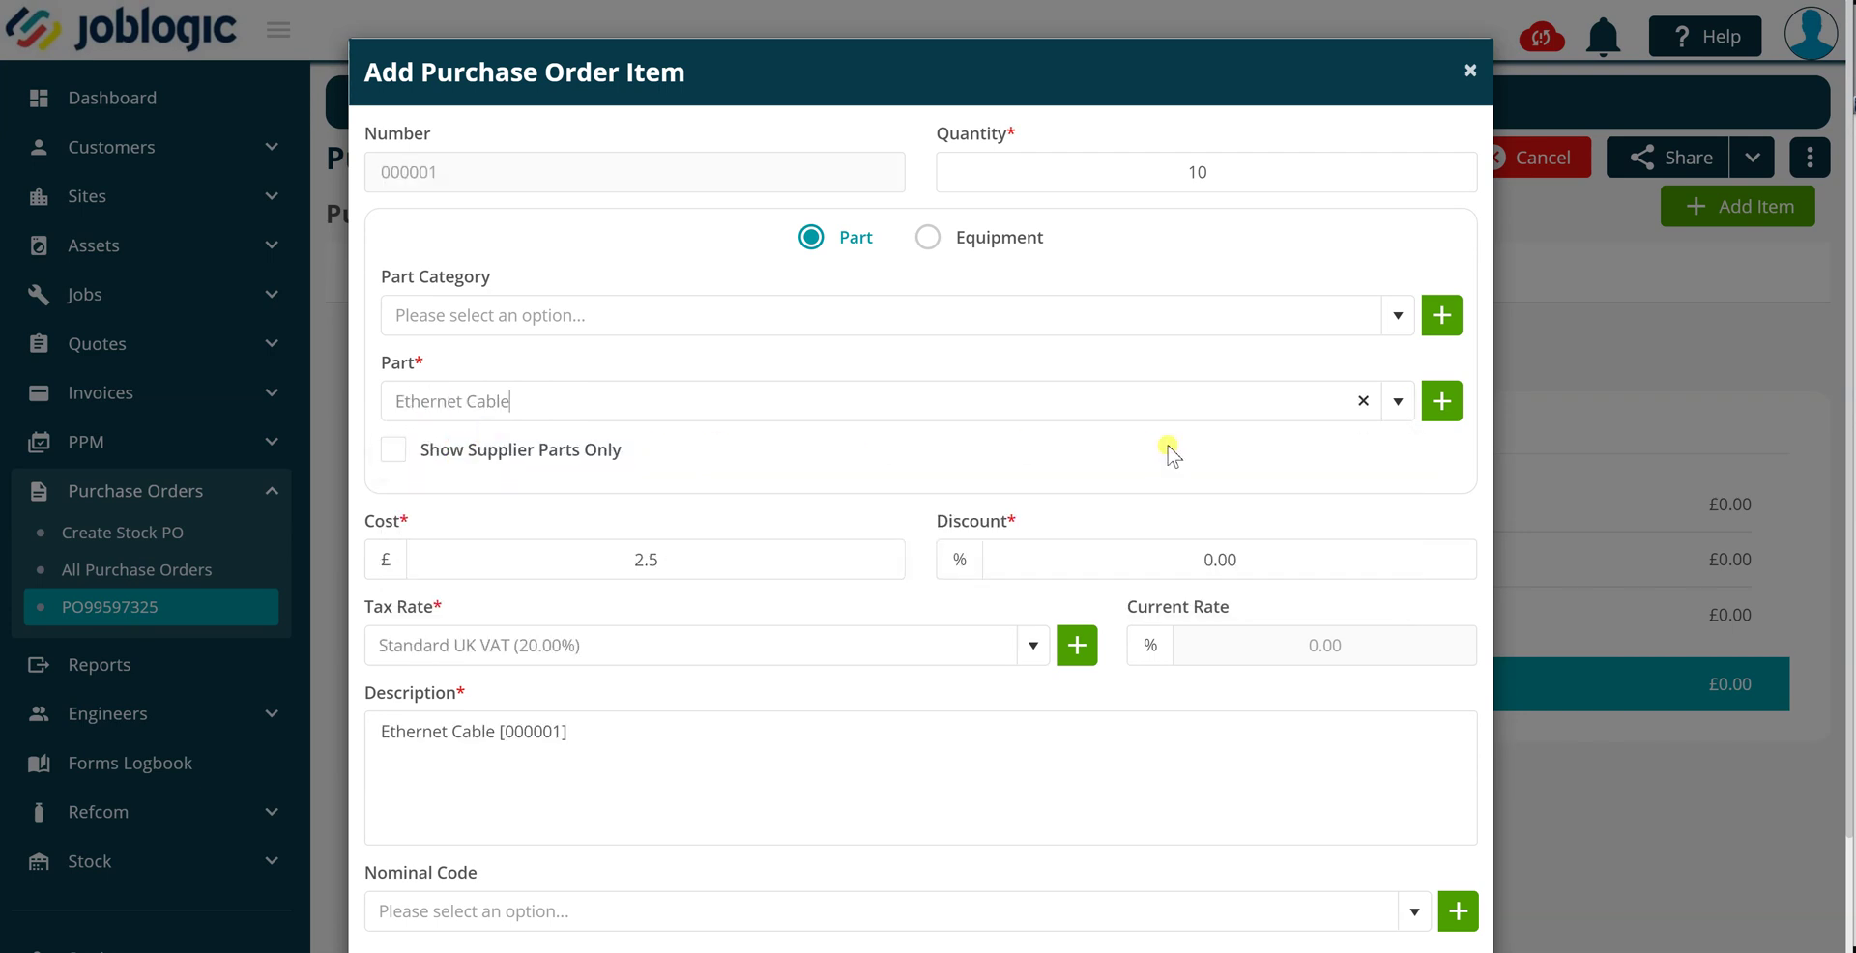
# Step: Check the £2.50 cost, discount, 20% VAT and description, then save the Ethernet Cable line
pyautogui.click(1455, 316)
pyautogui.click(1442, 404)
pyautogui.click(1439, 326)
pyautogui.click(1440, 401)
pyautogui.click(701, 557)
pyautogui.click(1151, 551)
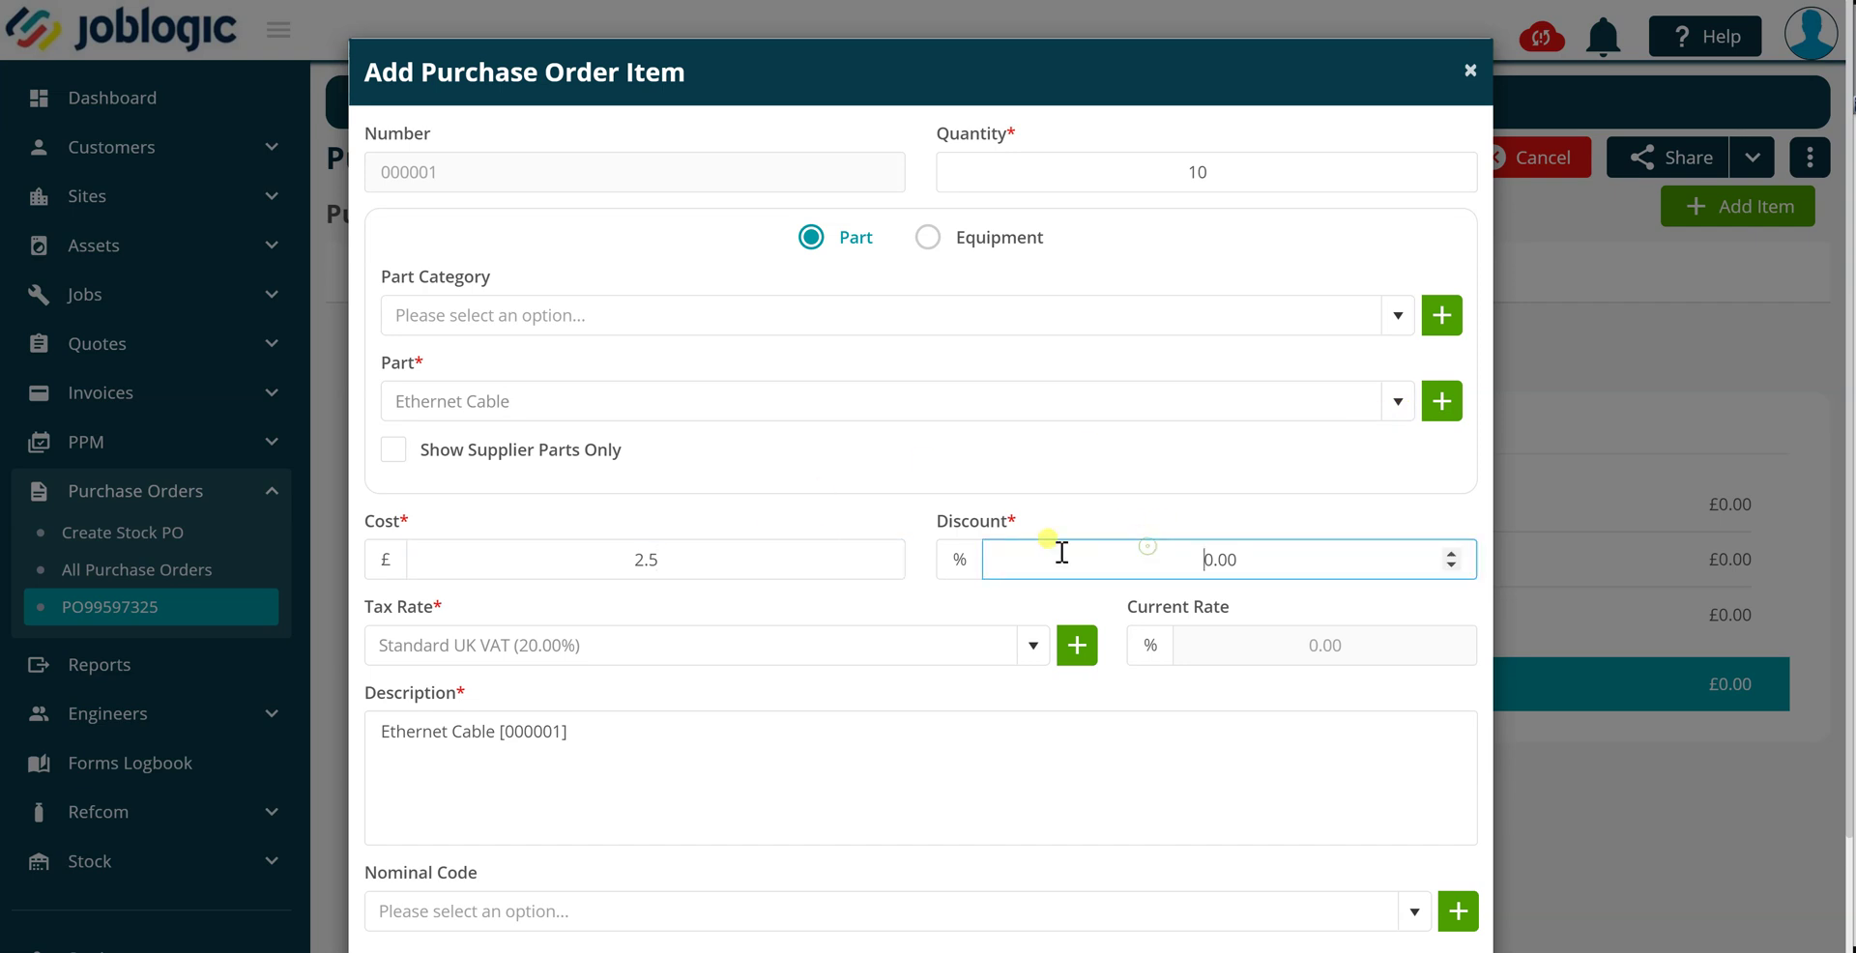
pyautogui.click(636, 651)
pyautogui.click(622, 727)
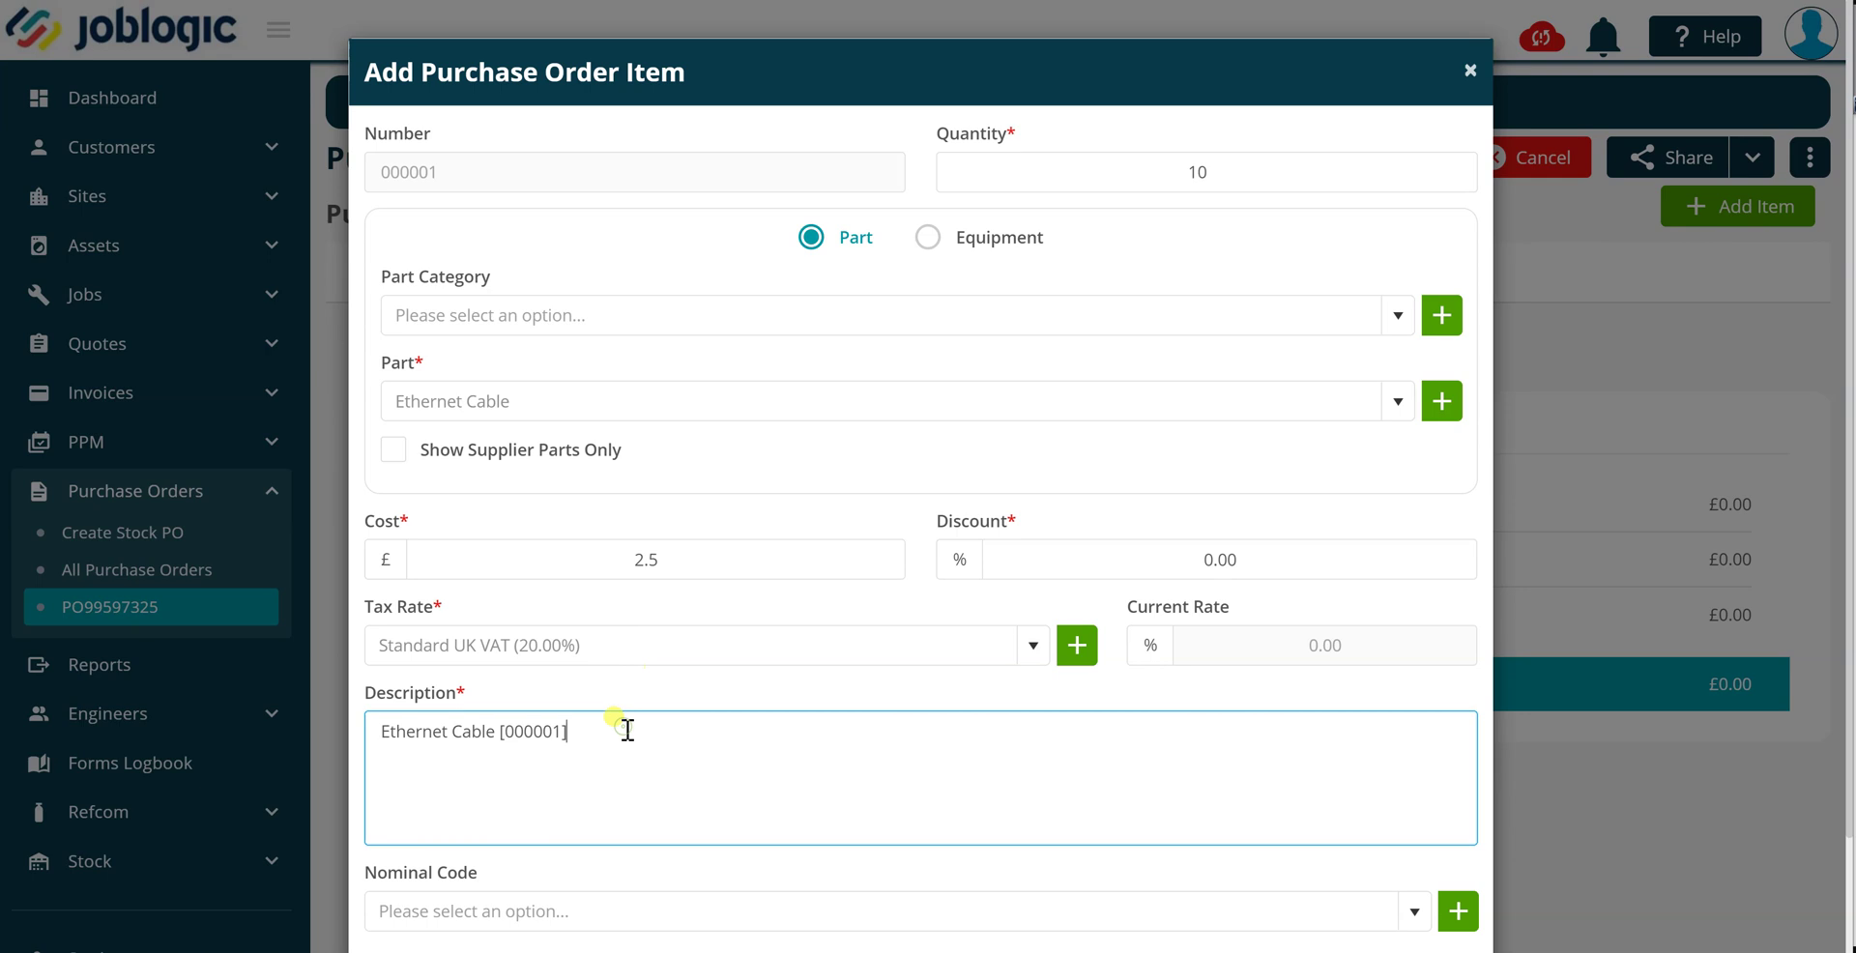
pyautogui.click(582, 914)
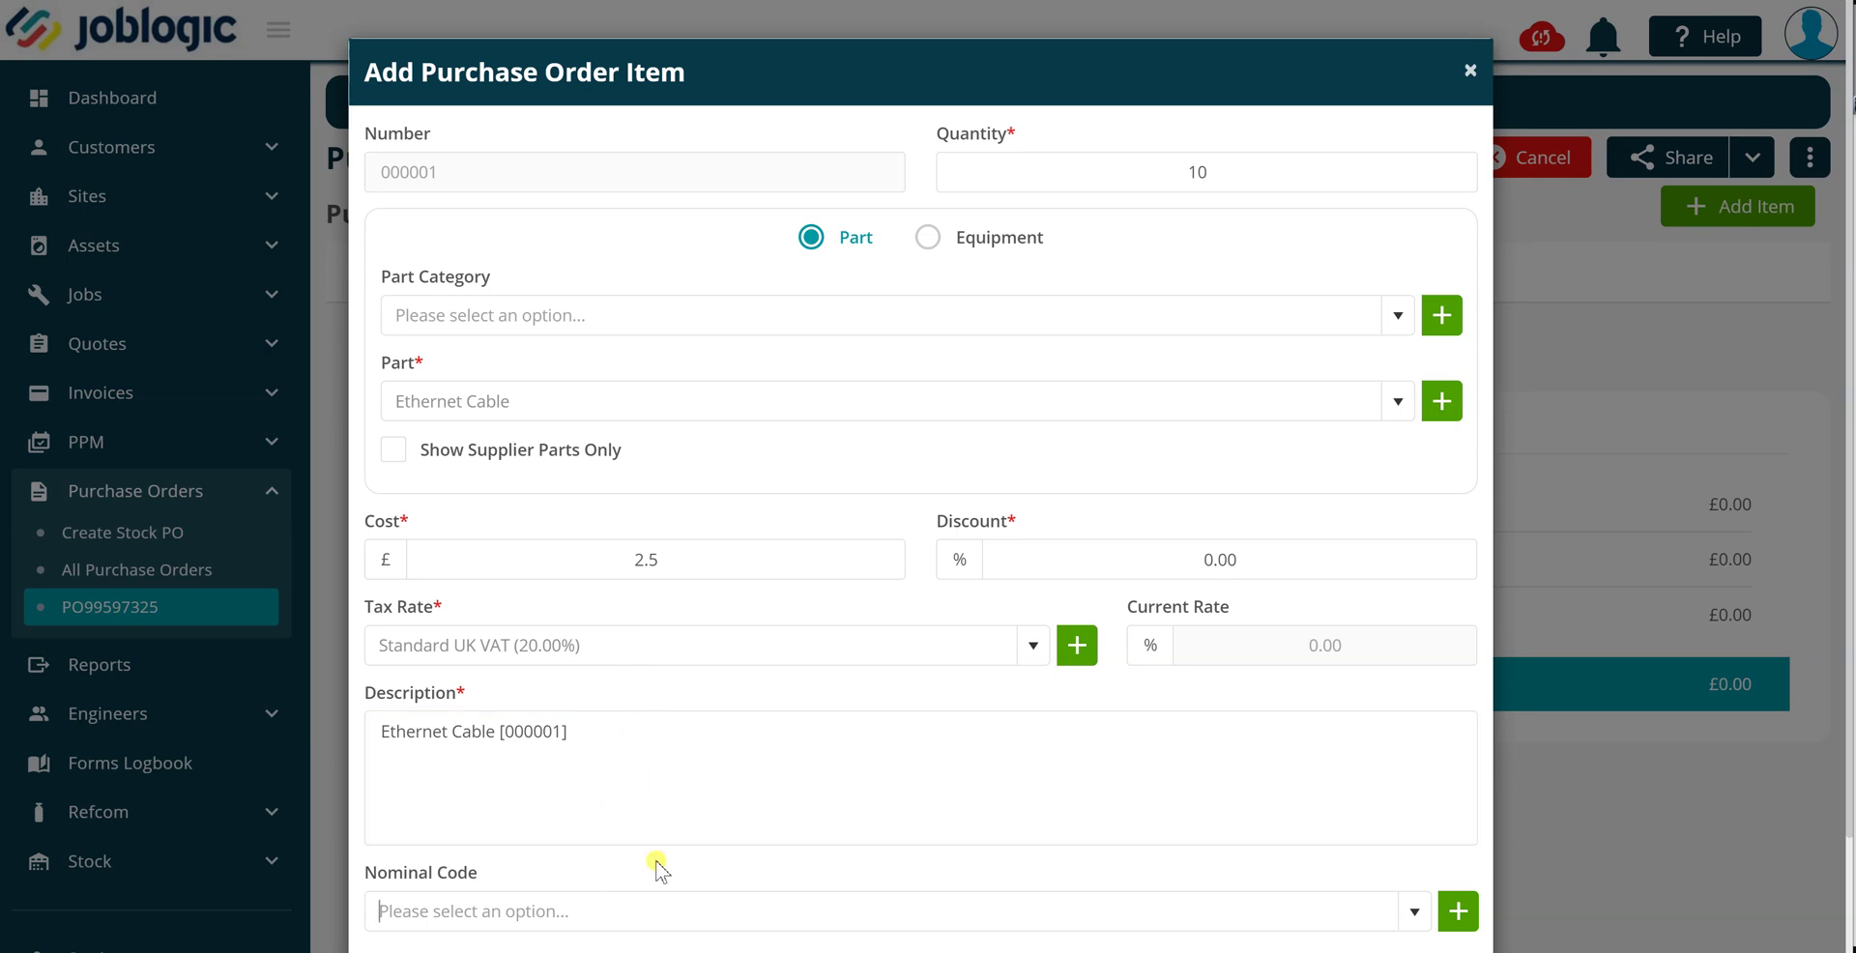
pyautogui.scroll(-3, 899, 522)
pyautogui.click(1425, 901)
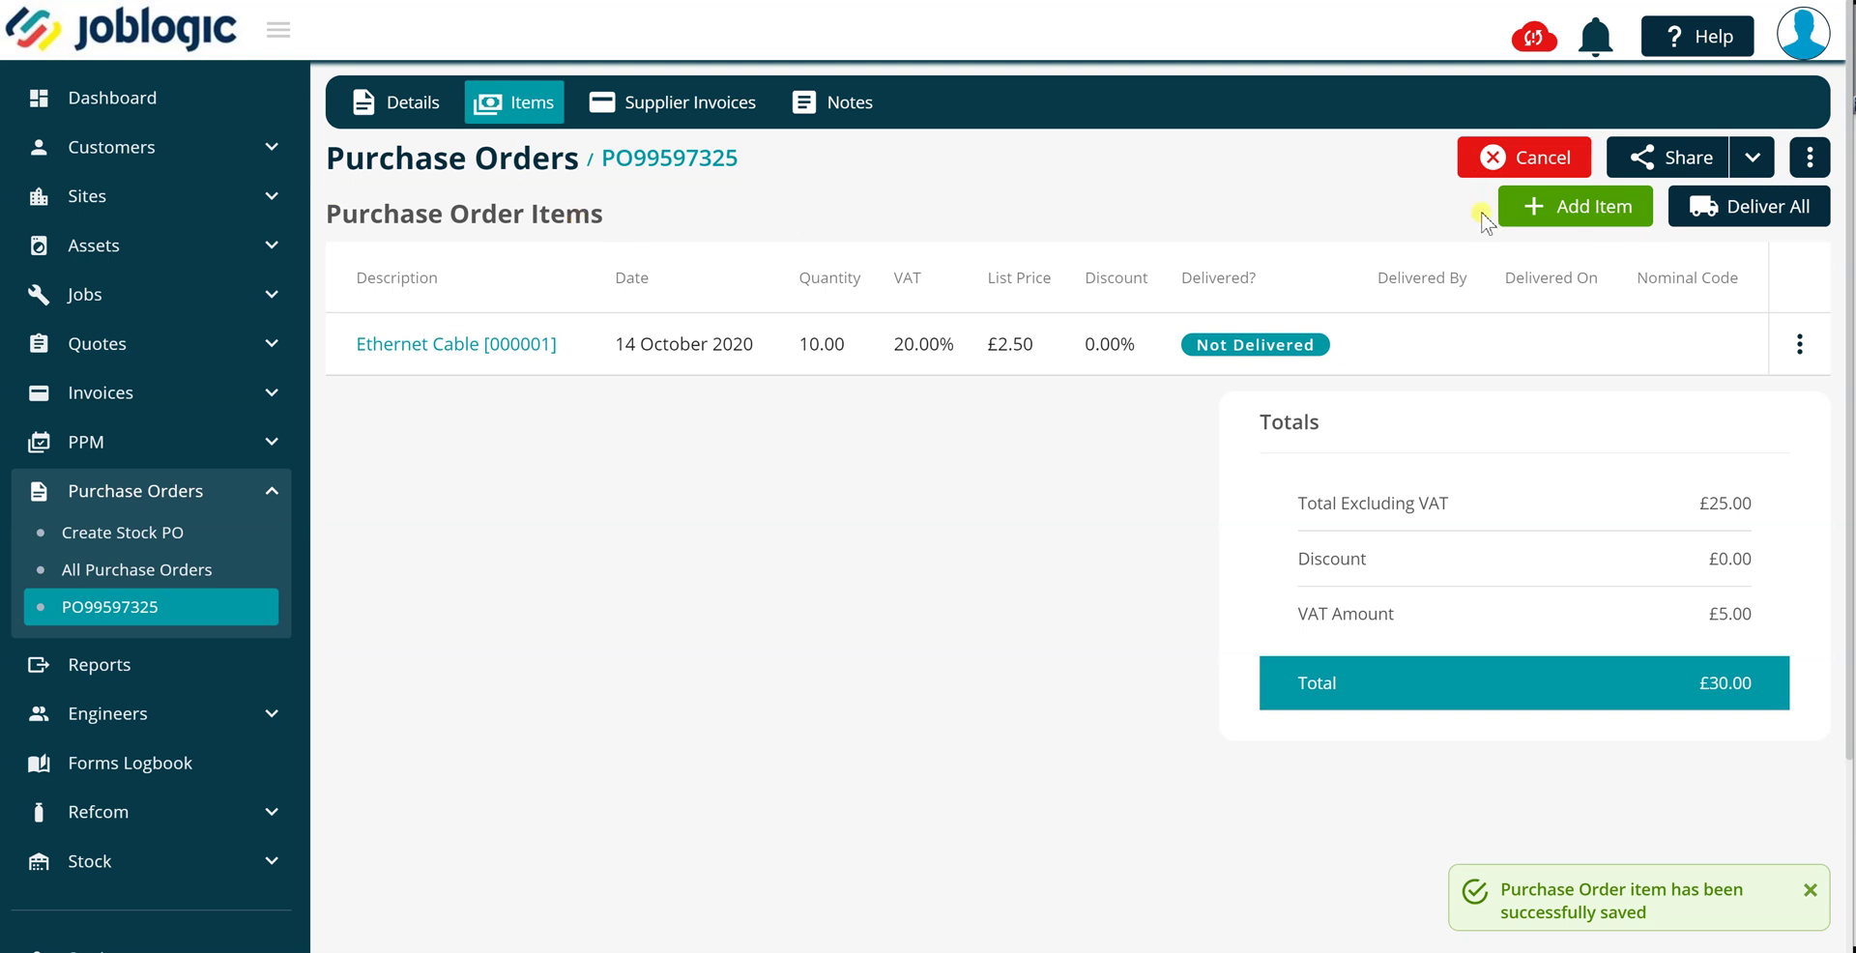
pyautogui.click(1599, 221)
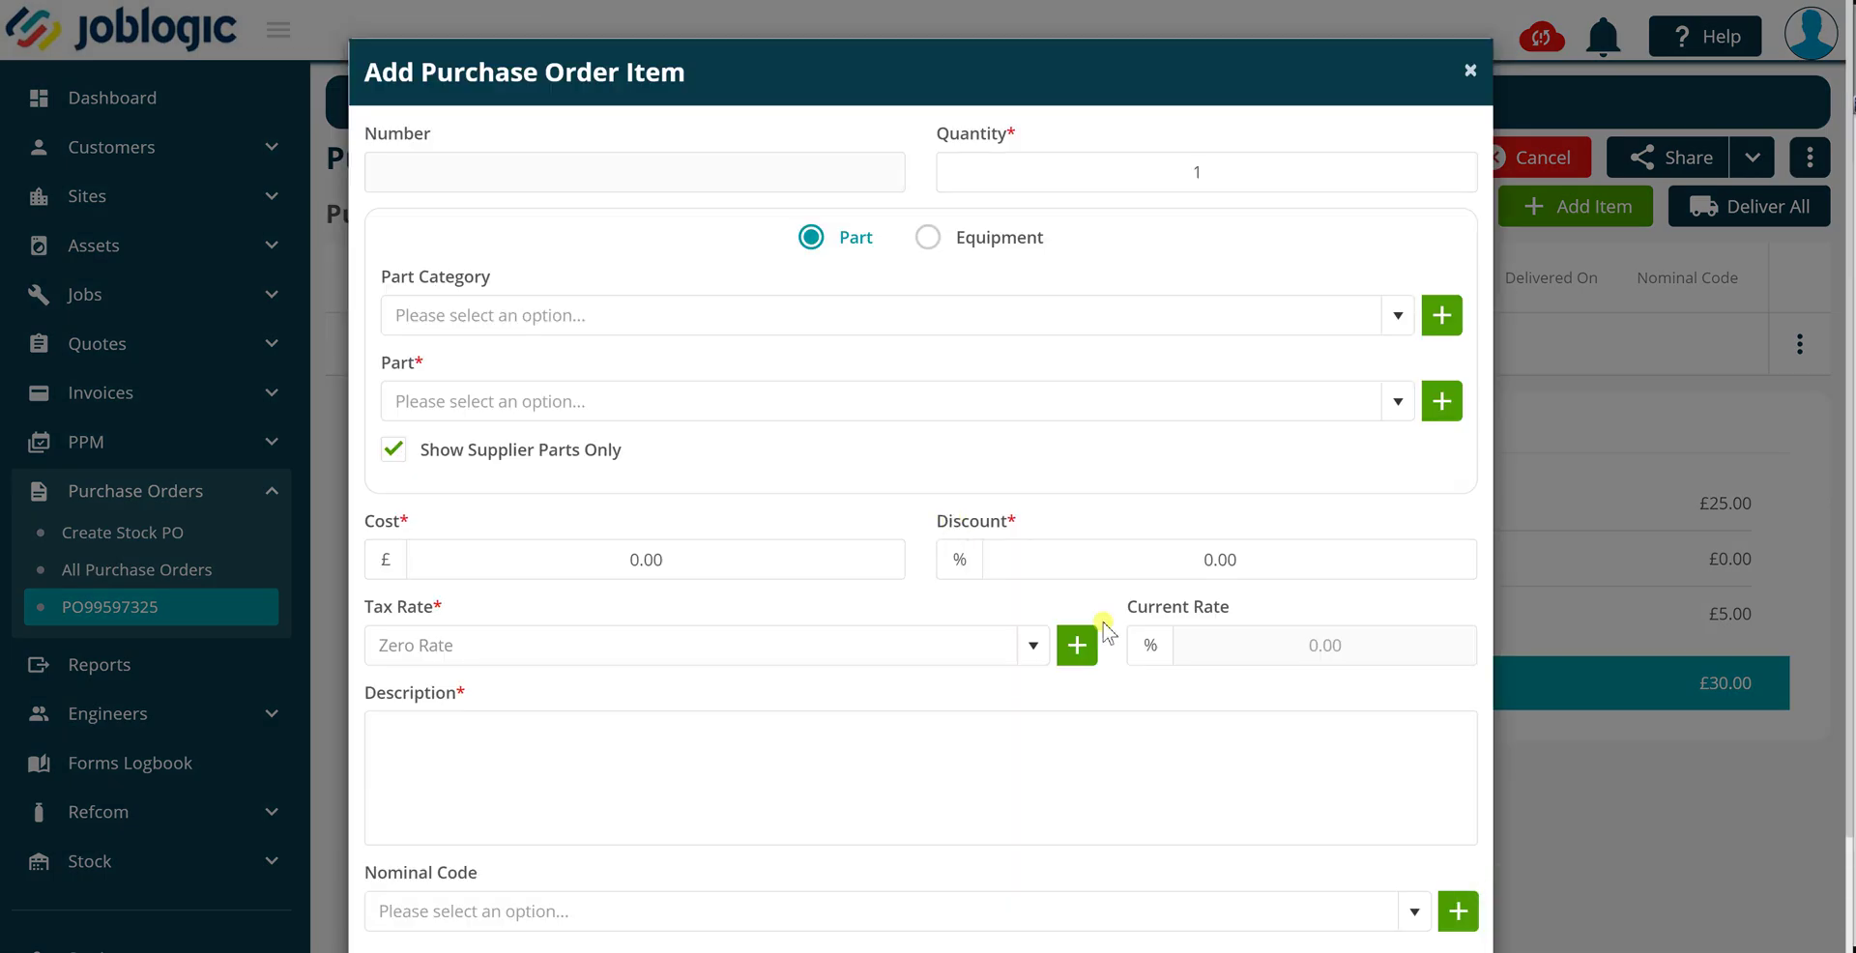
pyautogui.scroll(-2, 1063, 677)
pyautogui.click(1282, 882)
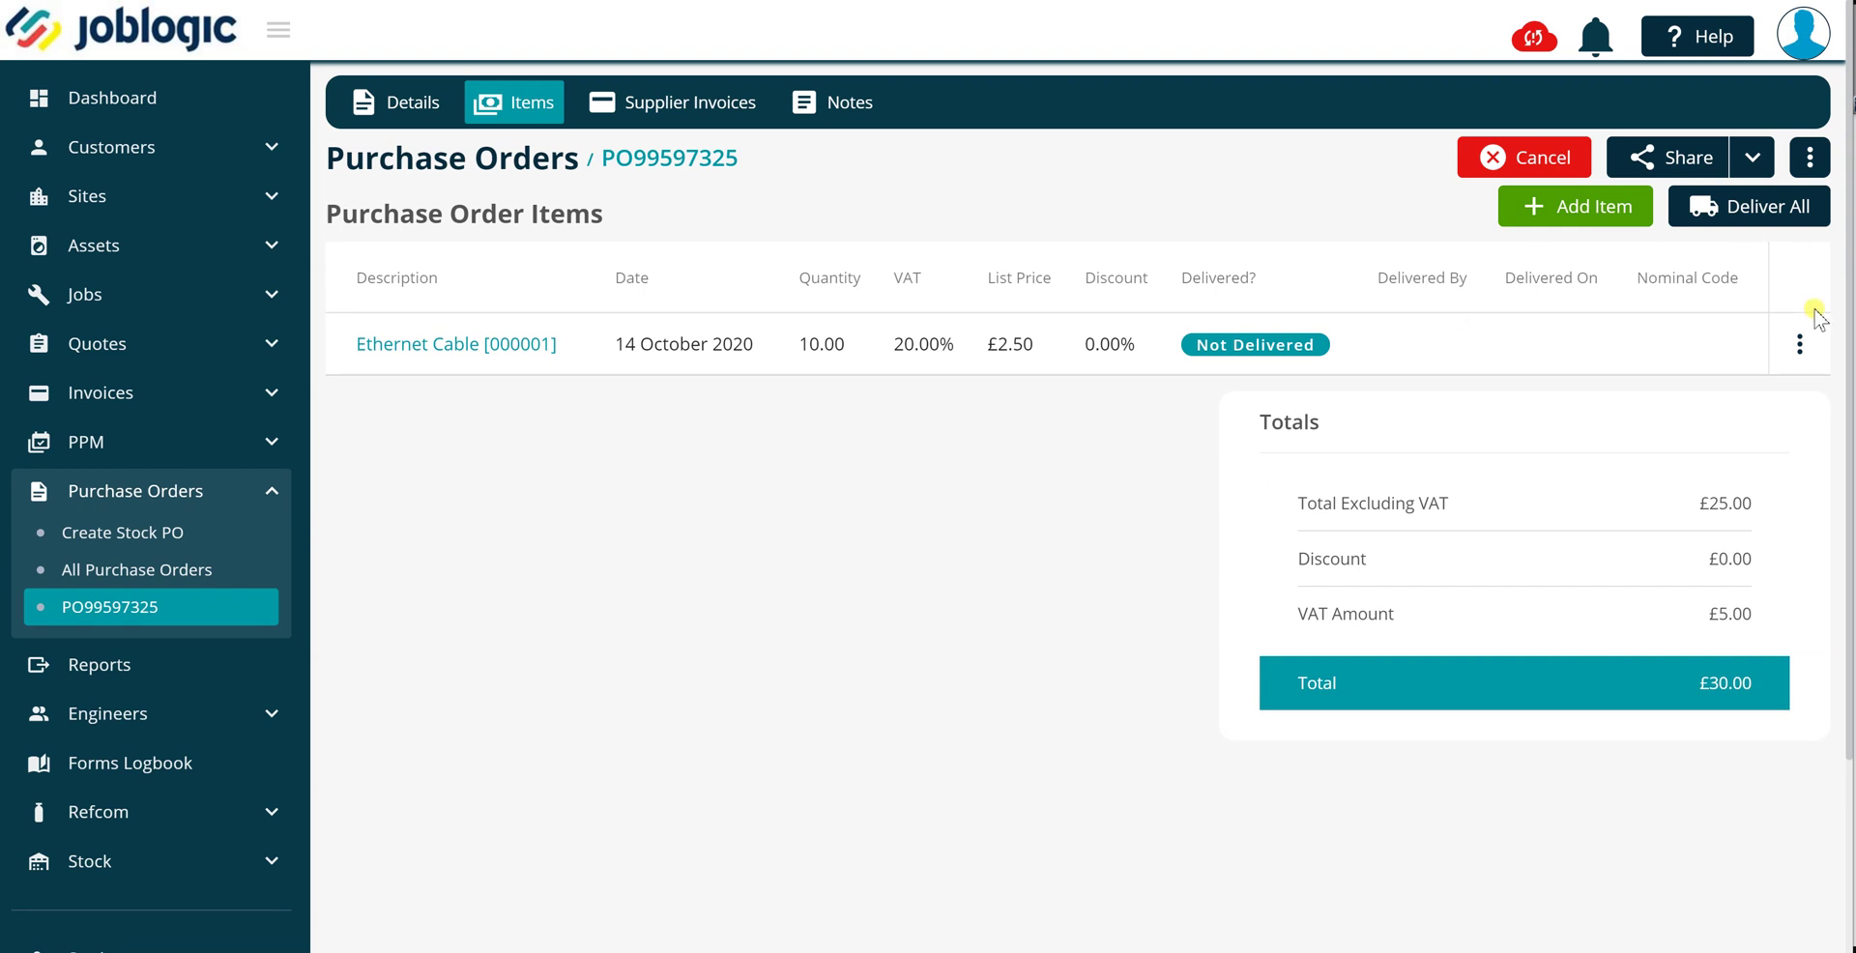
pyautogui.click(1800, 348)
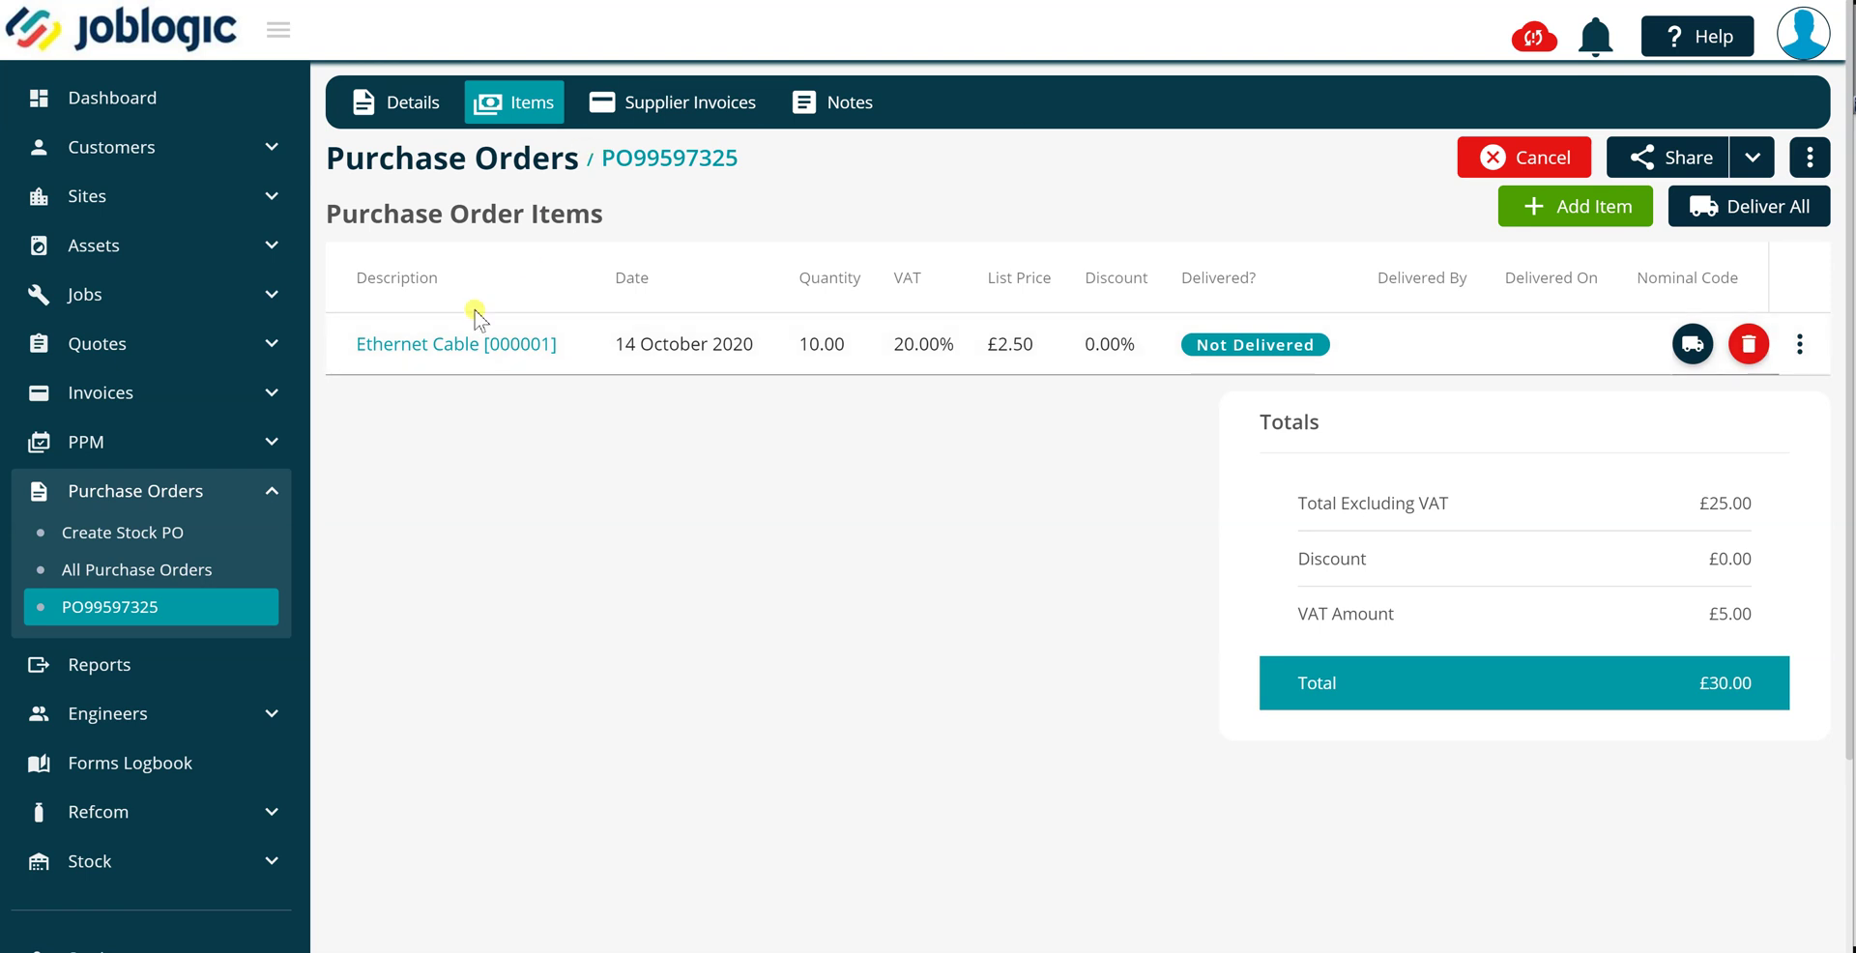
# Step: Change the Ethernet Cable line's cost to 2.75 and save, making the total £33.00
pyautogui.click(435, 346)
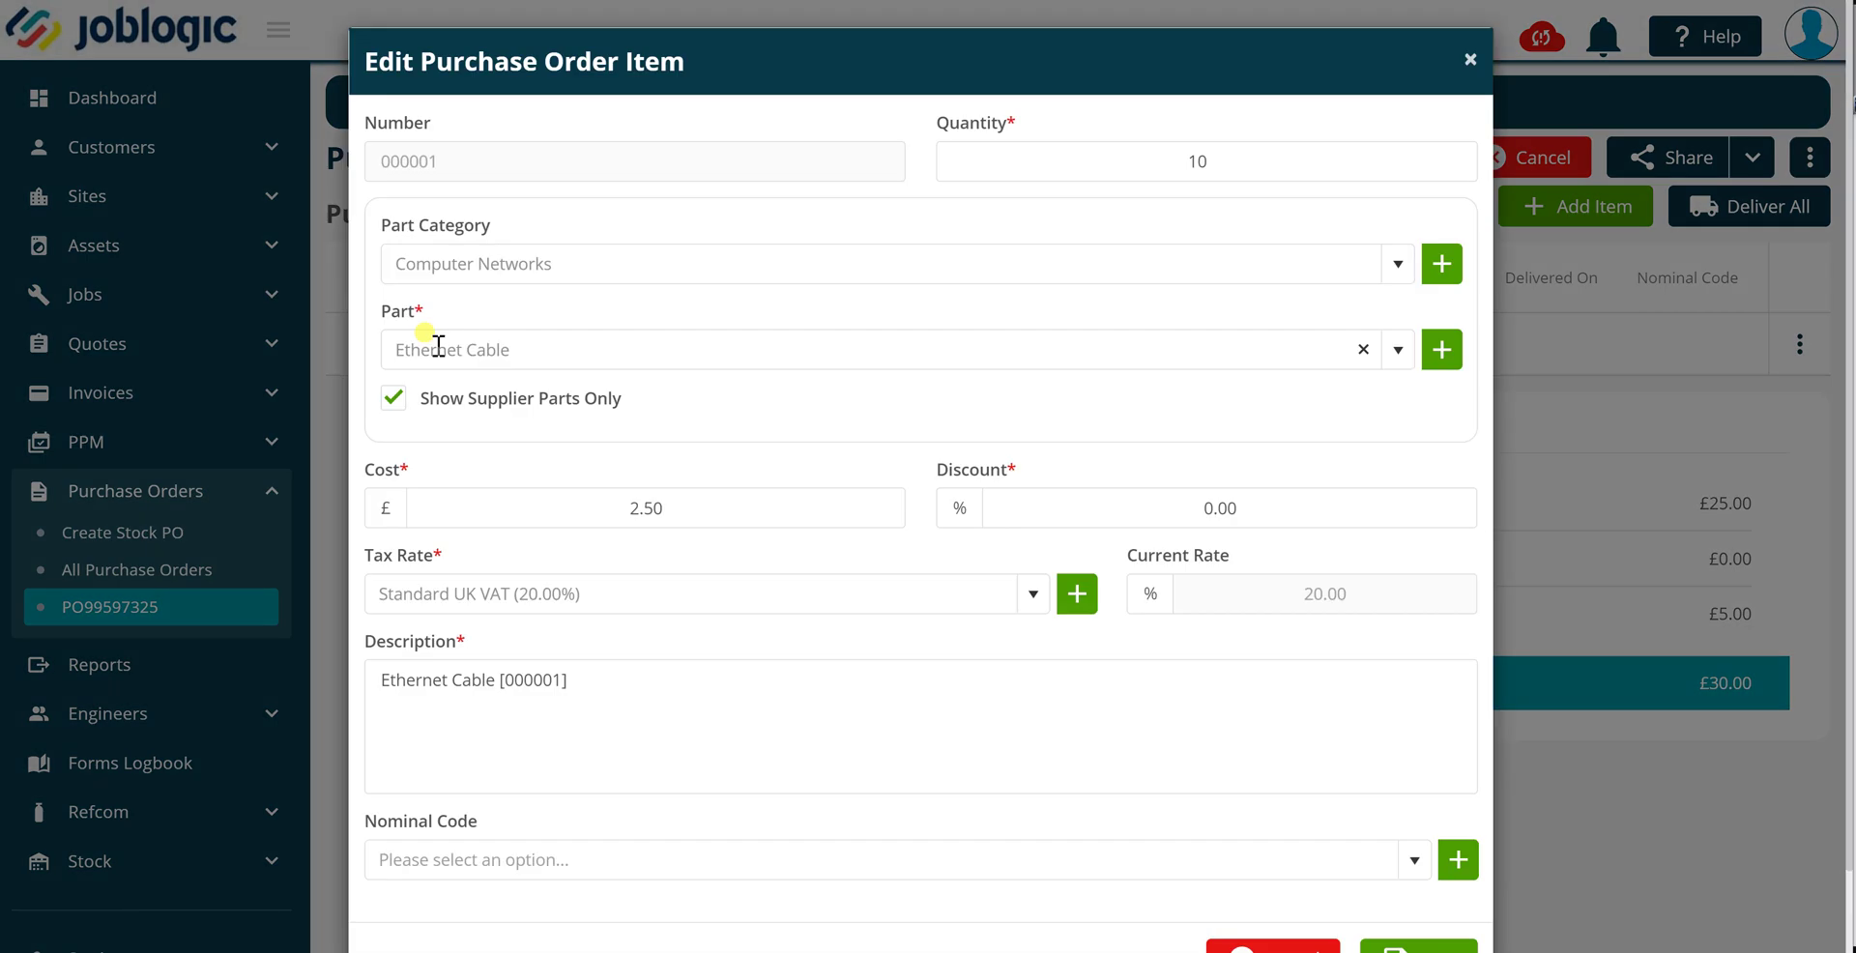
pyautogui.click(502, 519)
pyautogui.hotkey('ctrl', 'a')
pyautogui.write('2.75')
pyautogui.press('Tab')
pyautogui.scroll(-1, 952, 437)
pyautogui.click(1421, 882)
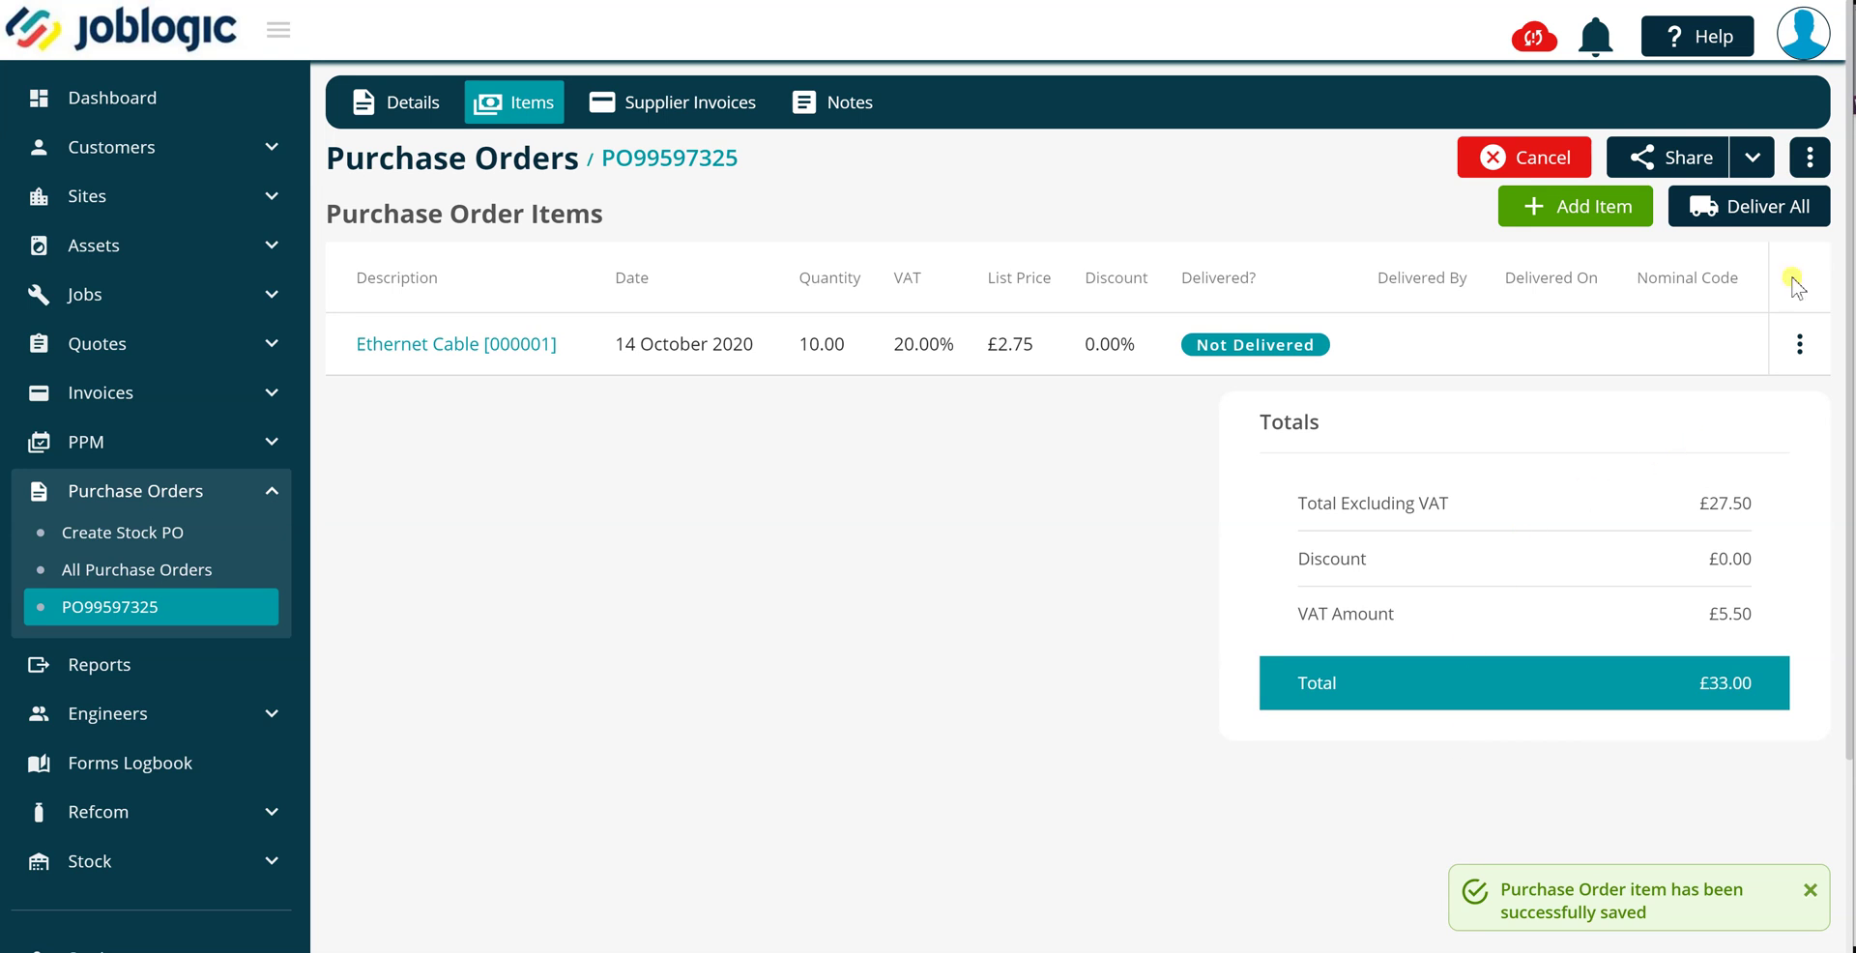
# Step: Check the Share options, then go to the list of all seven purchase orders
pyautogui.click(1749, 162)
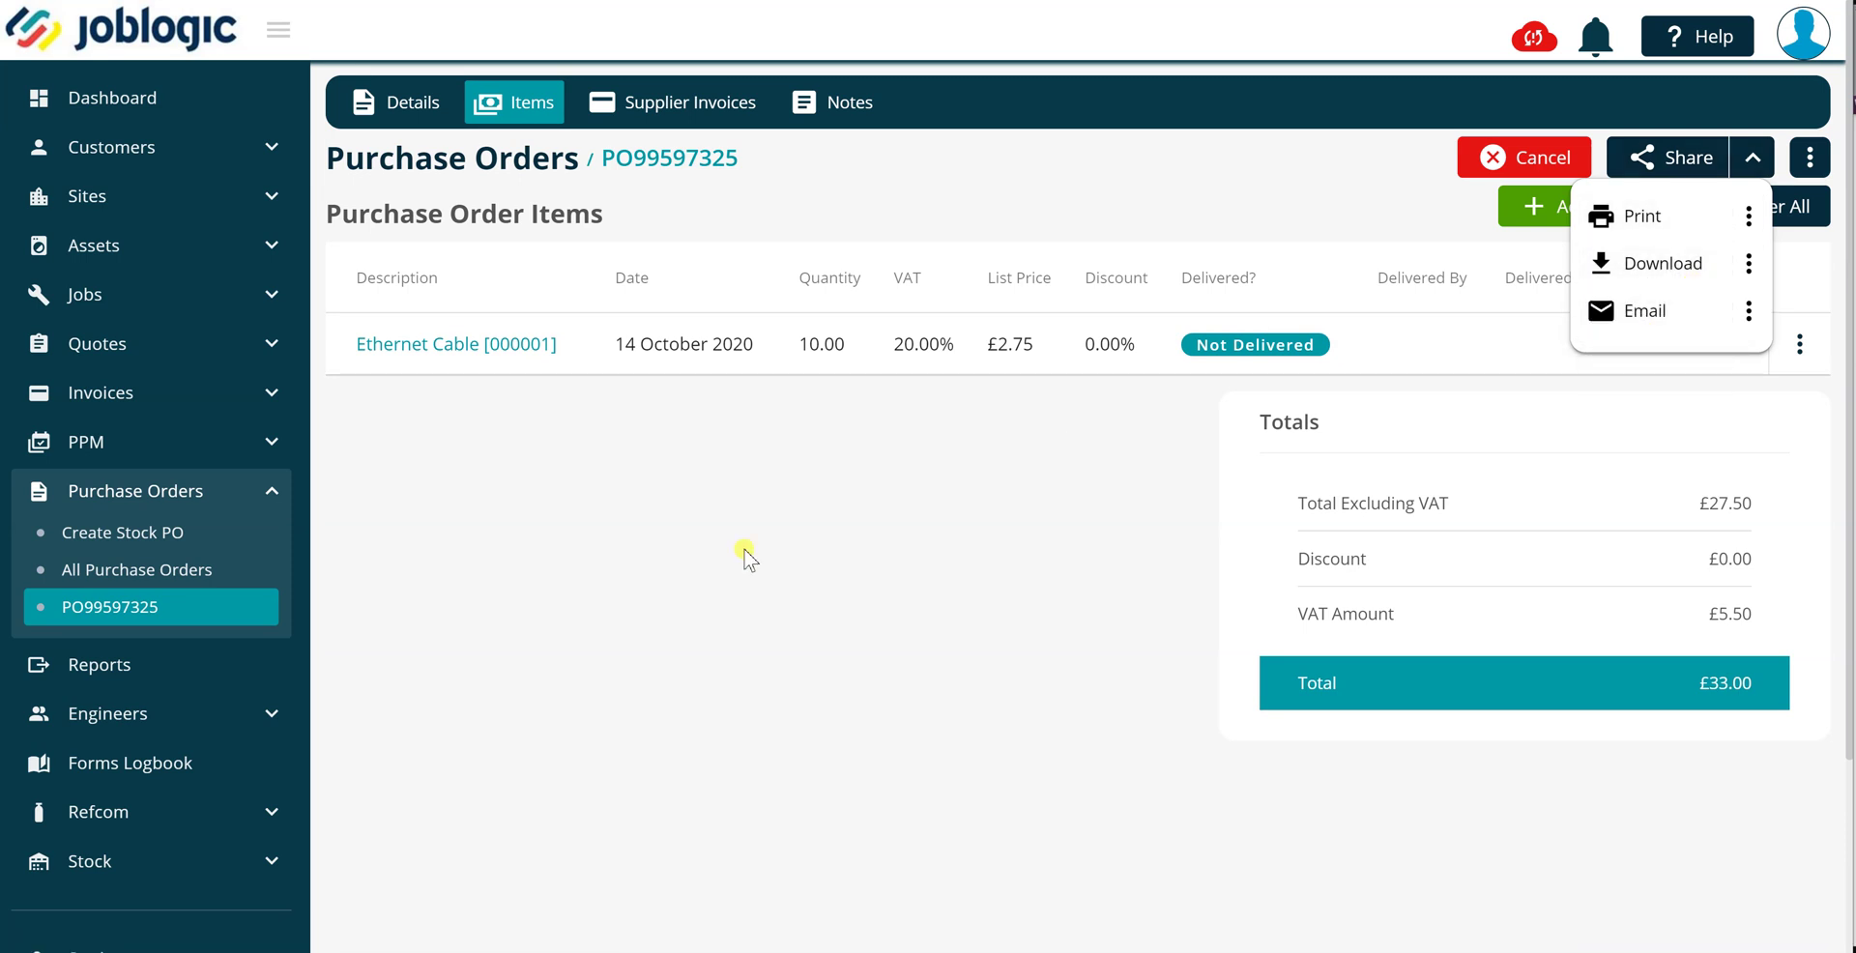
pyautogui.click(141, 577)
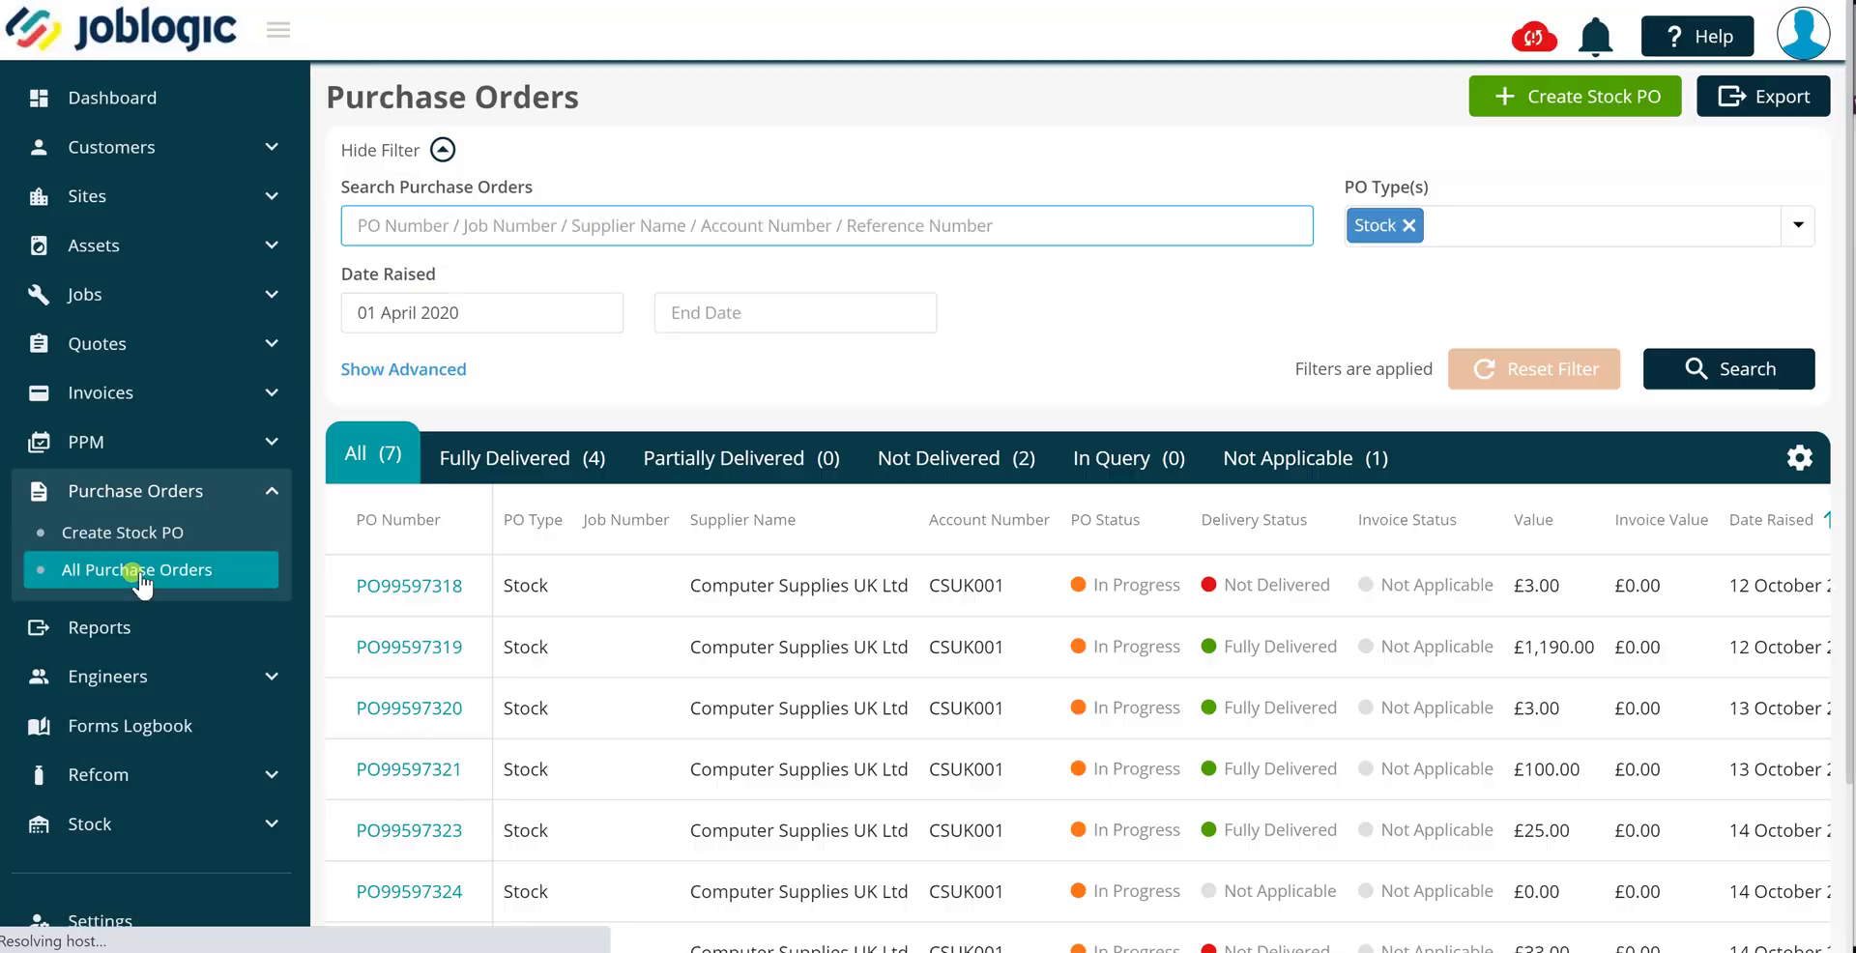
# Step: Check the PO type filter, then open purchase order PO99597318
pyautogui.click(1575, 237)
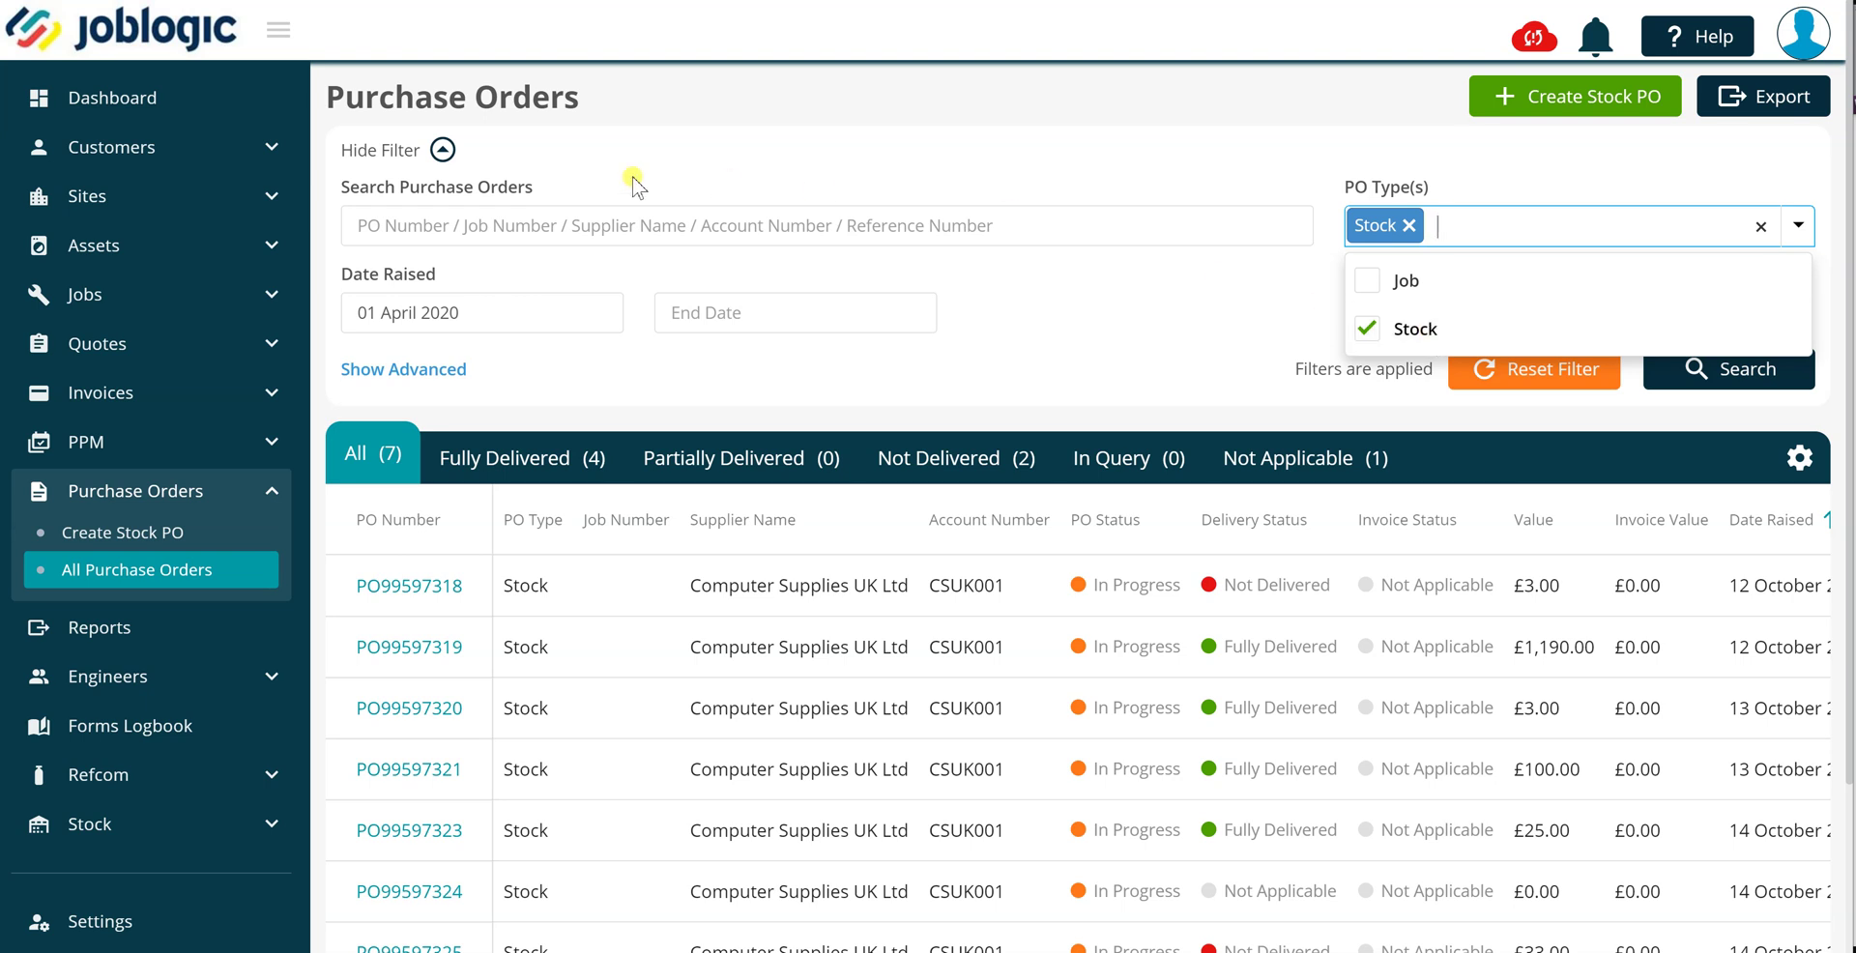
pyautogui.click(391, 223)
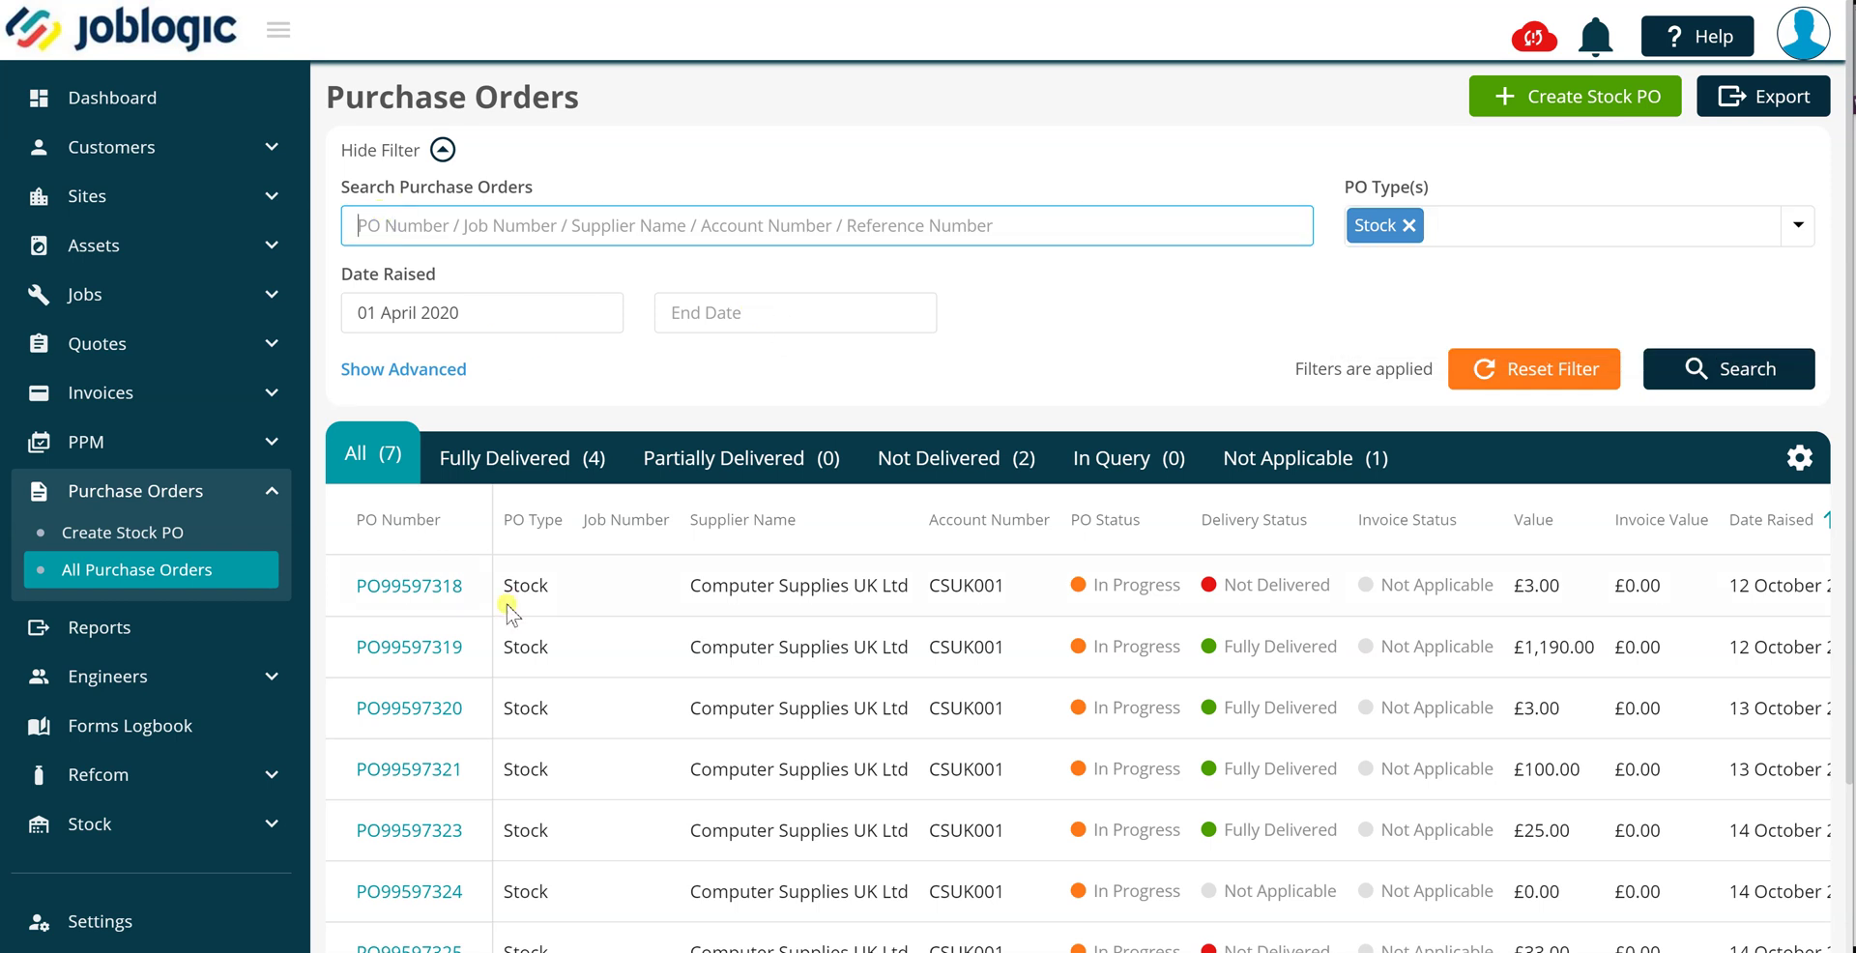
pyautogui.click(386, 590)
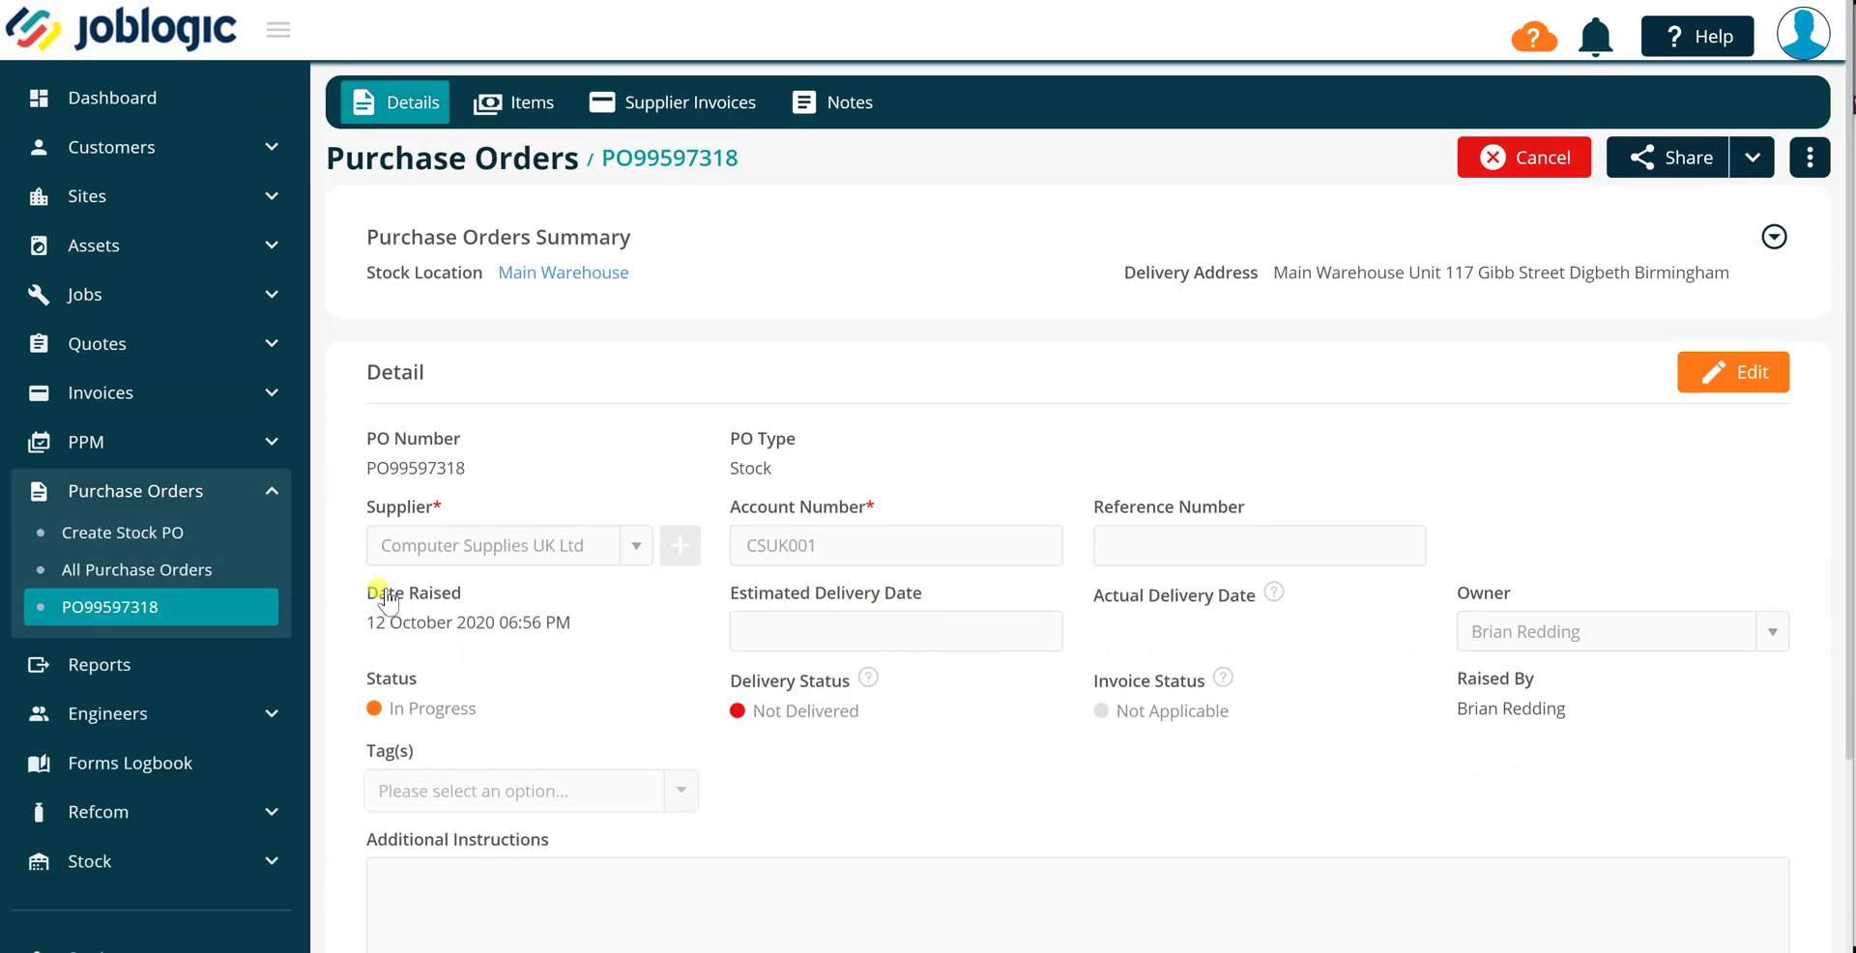
# Step: Mark the Ethernet Cable line on PO99597318 as delivered on 14 October 2020
pyautogui.click(513, 114)
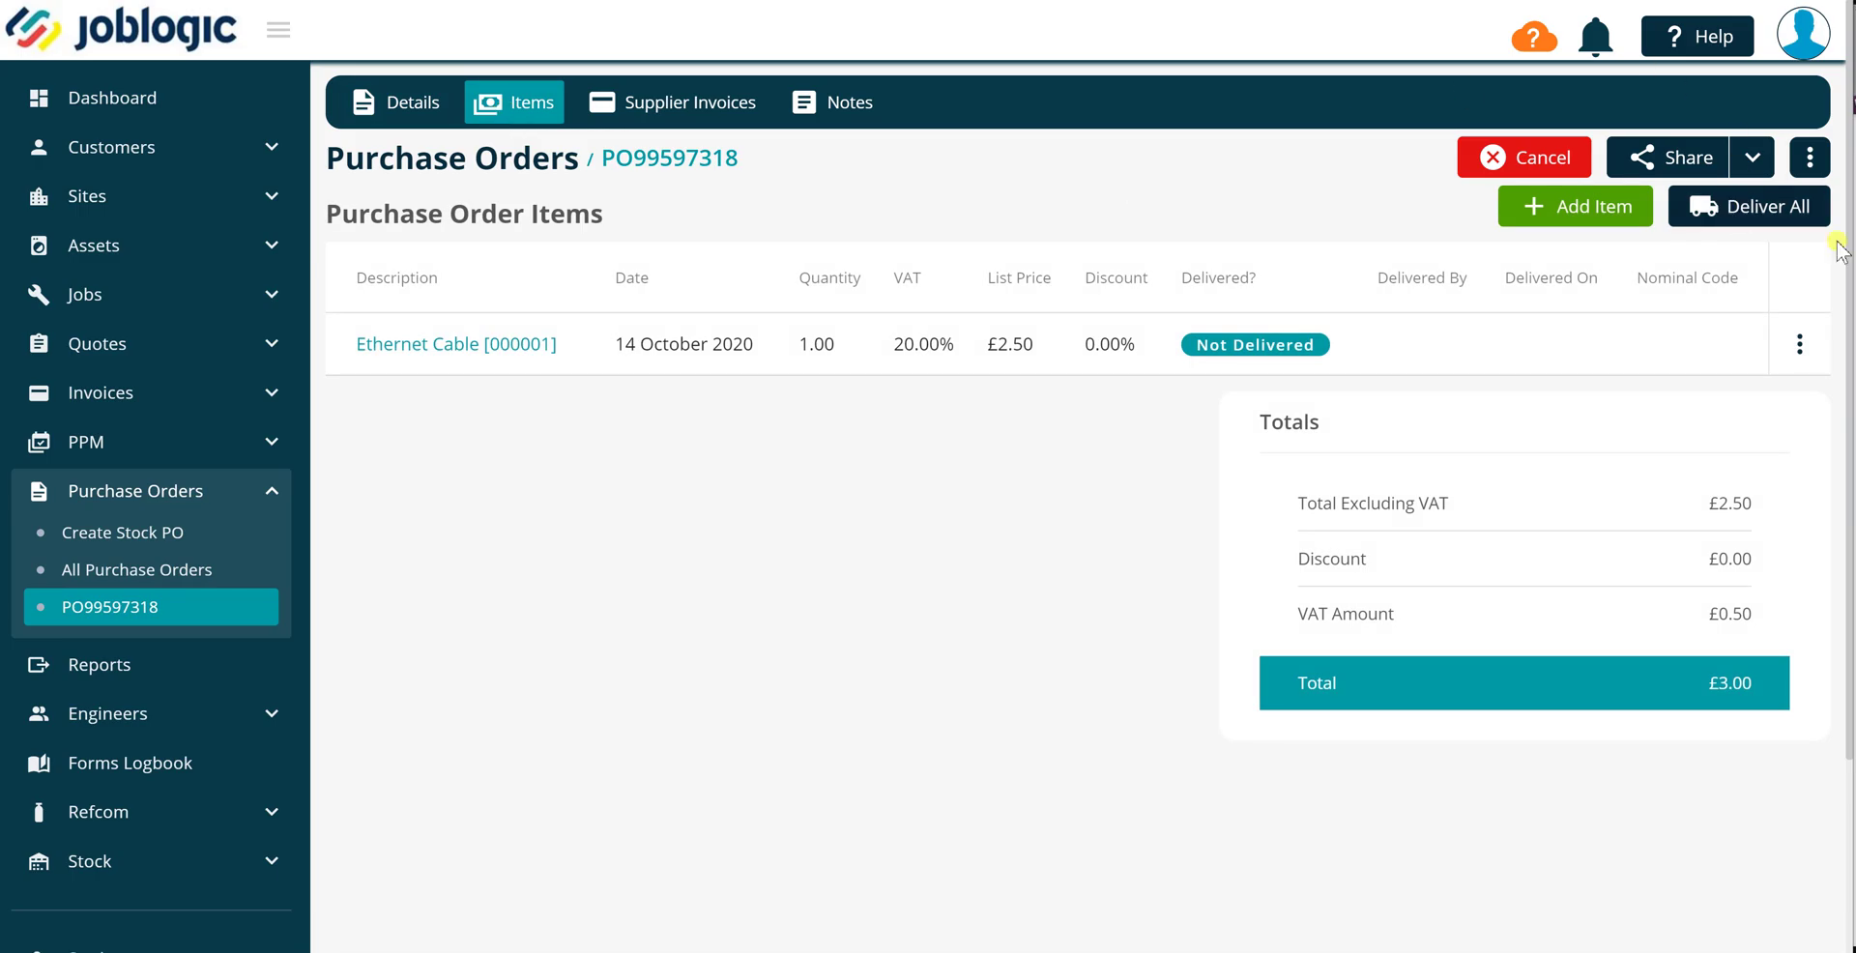
pyautogui.click(1798, 346)
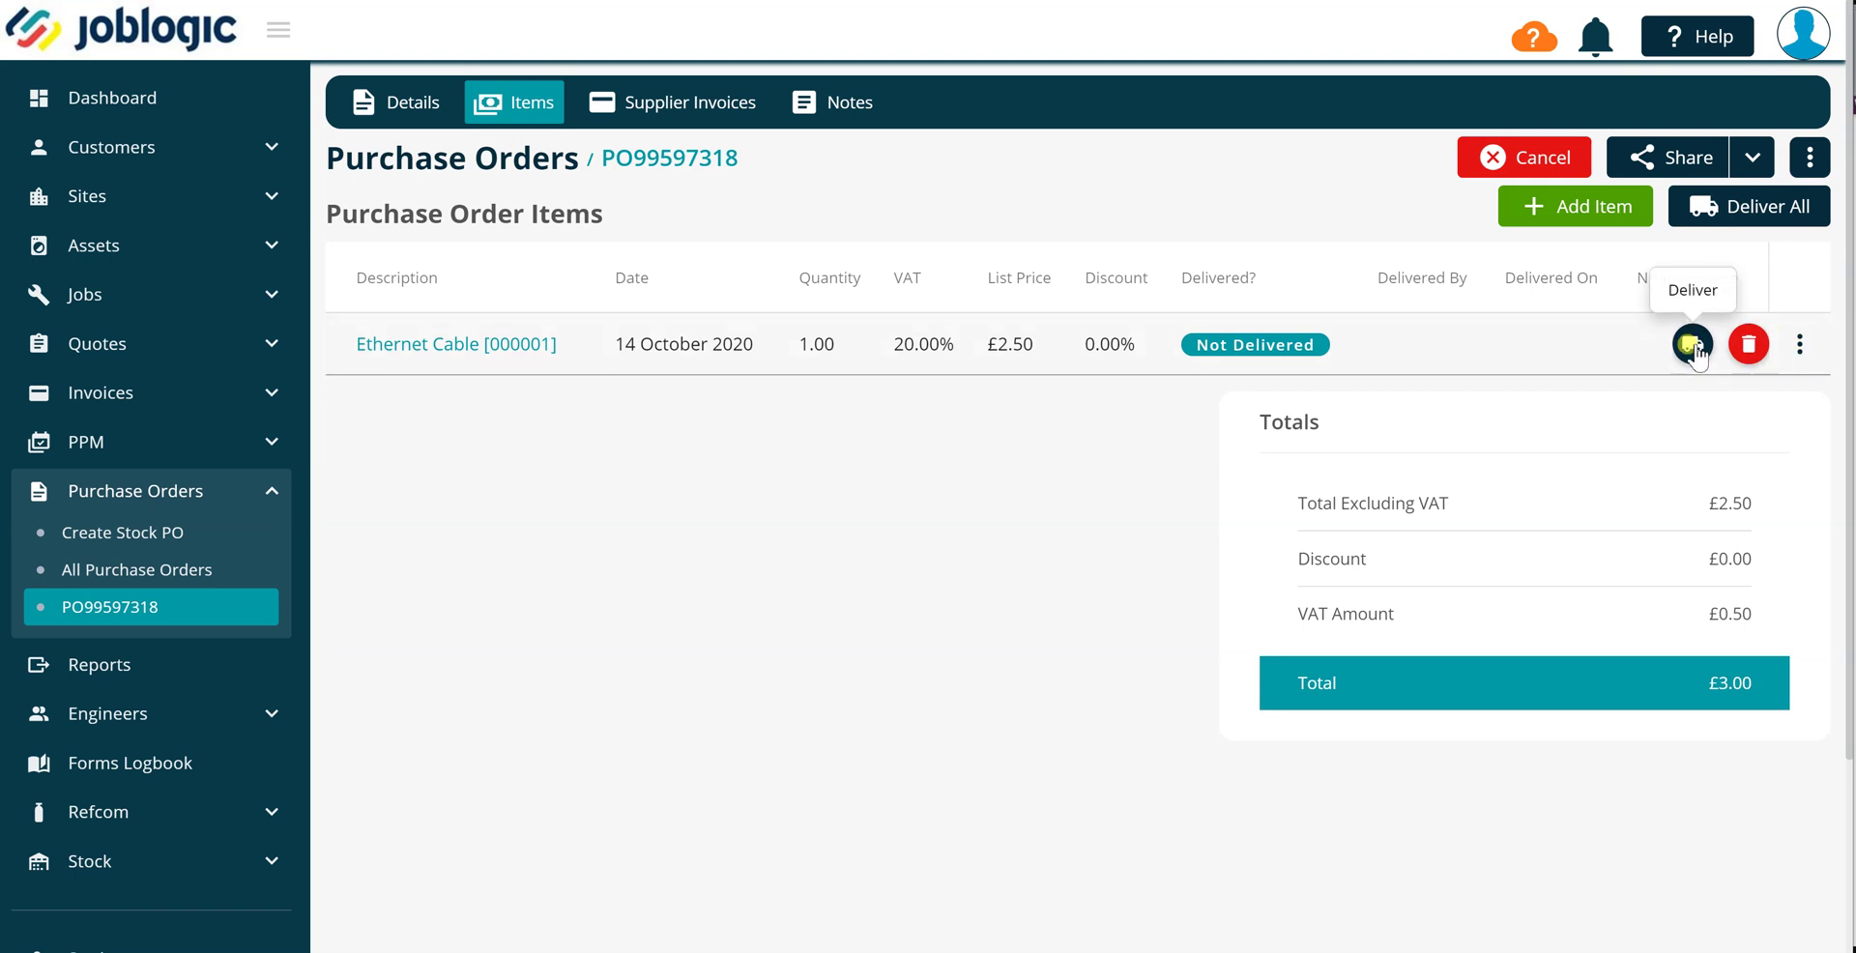
pyautogui.click(1693, 345)
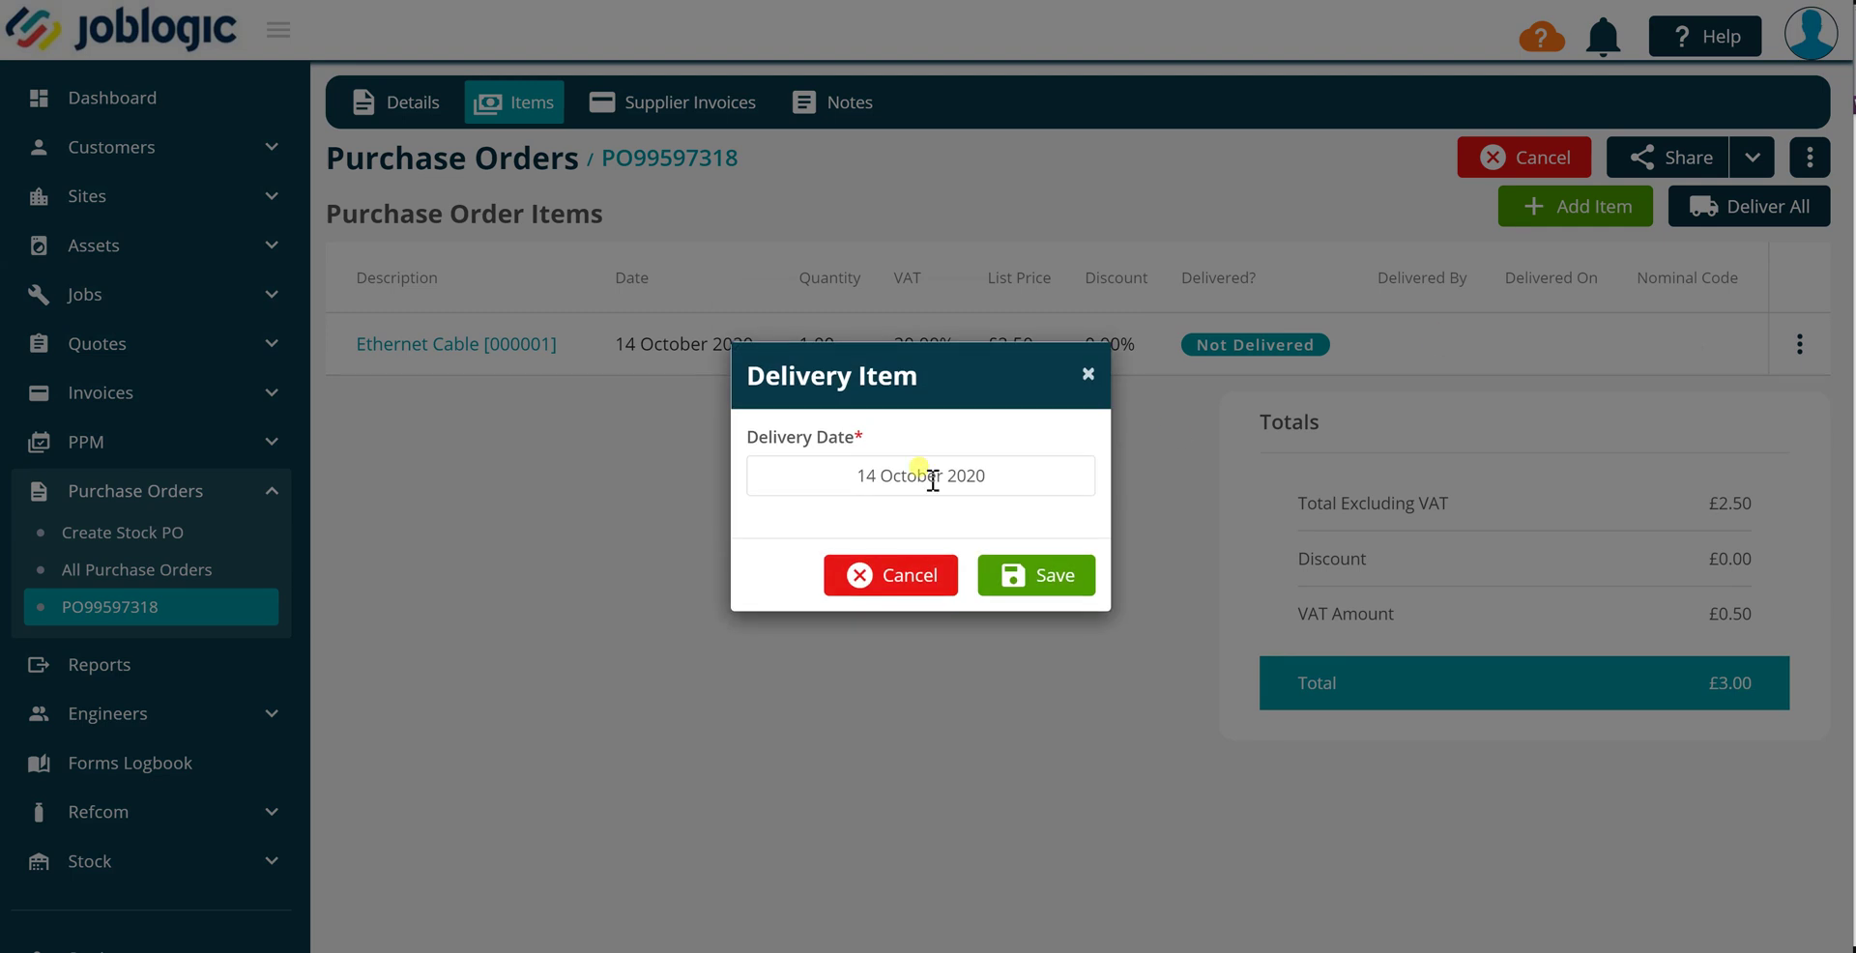
pyautogui.click(1054, 576)
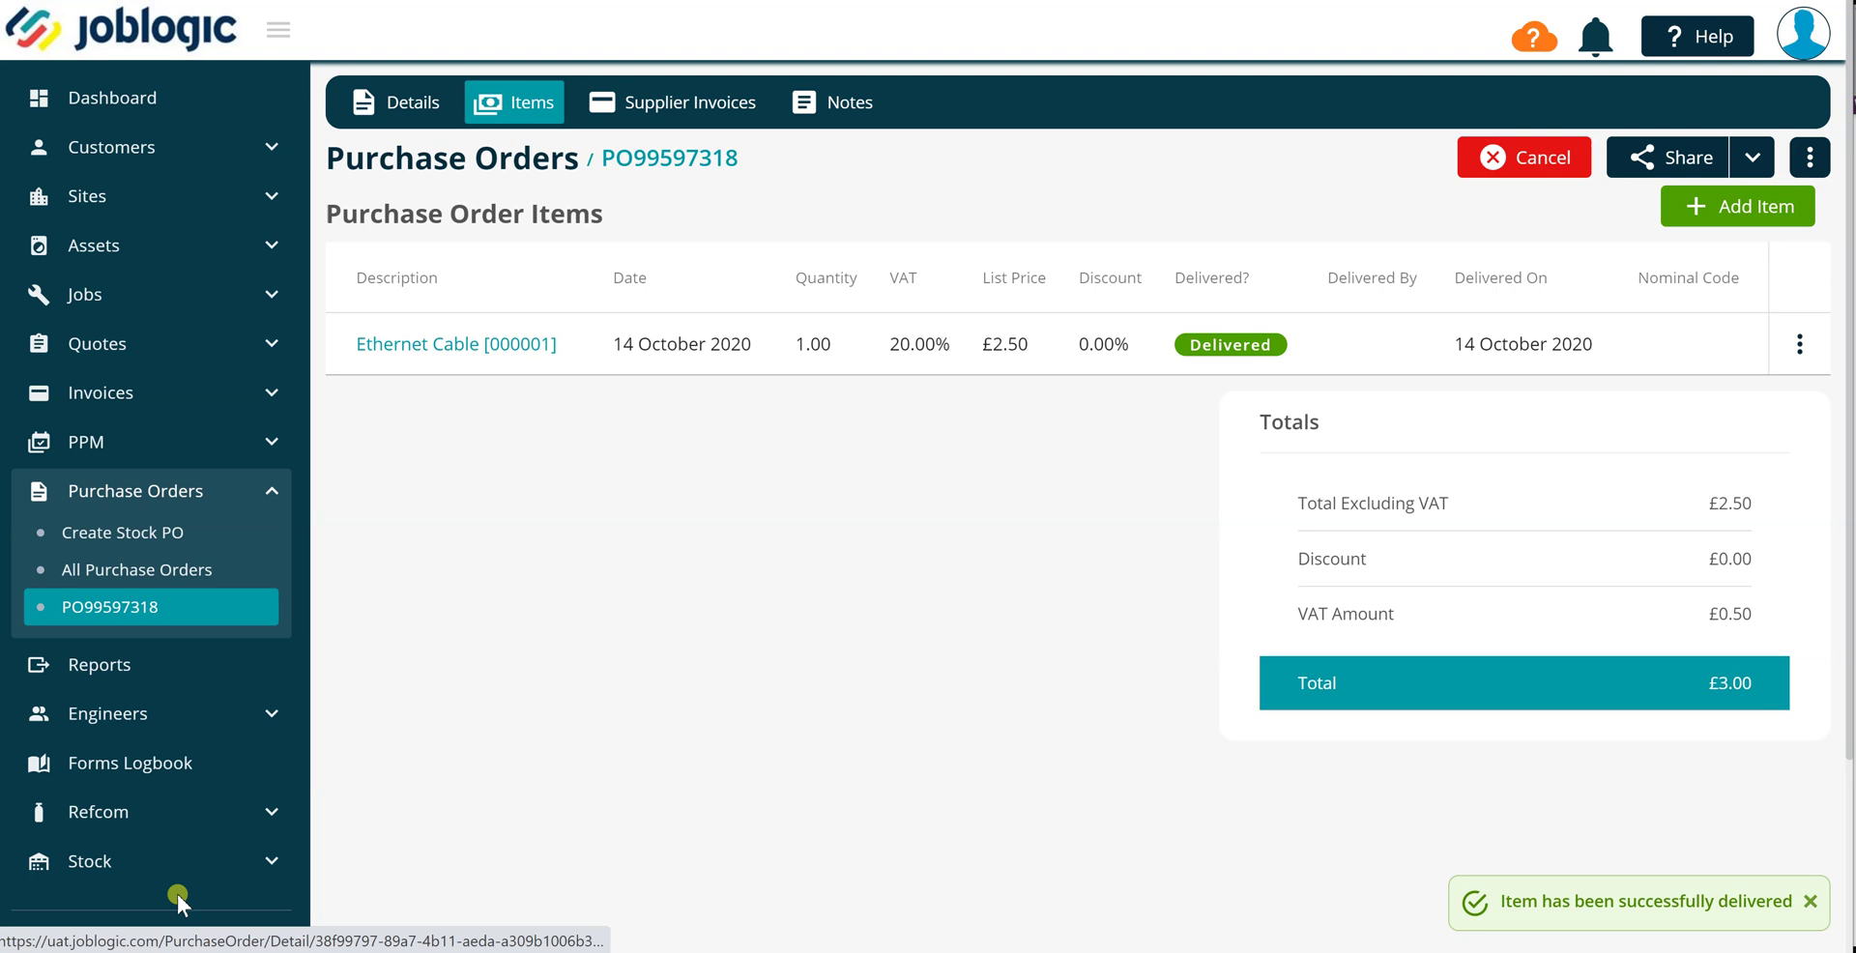
pyautogui.click(212, 869)
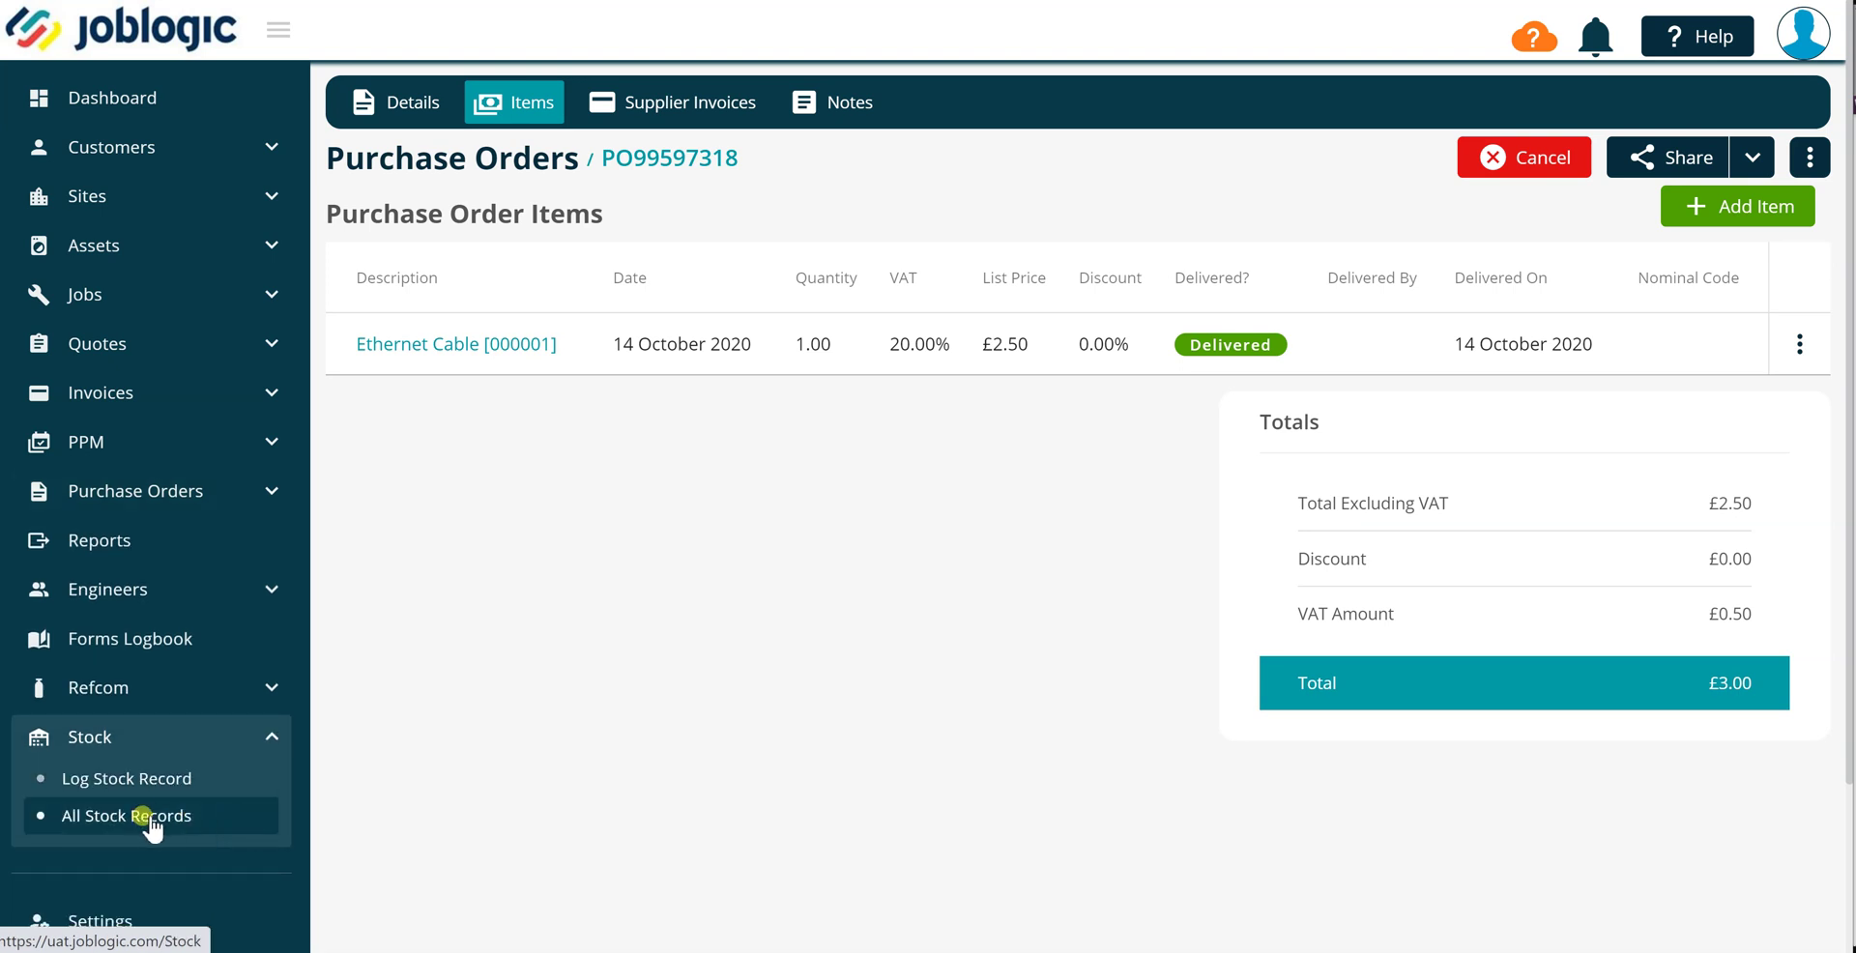
# Step: Open stock record 000001's audit history and filter it to PO Receipt entries
pyautogui.click(253, 829)
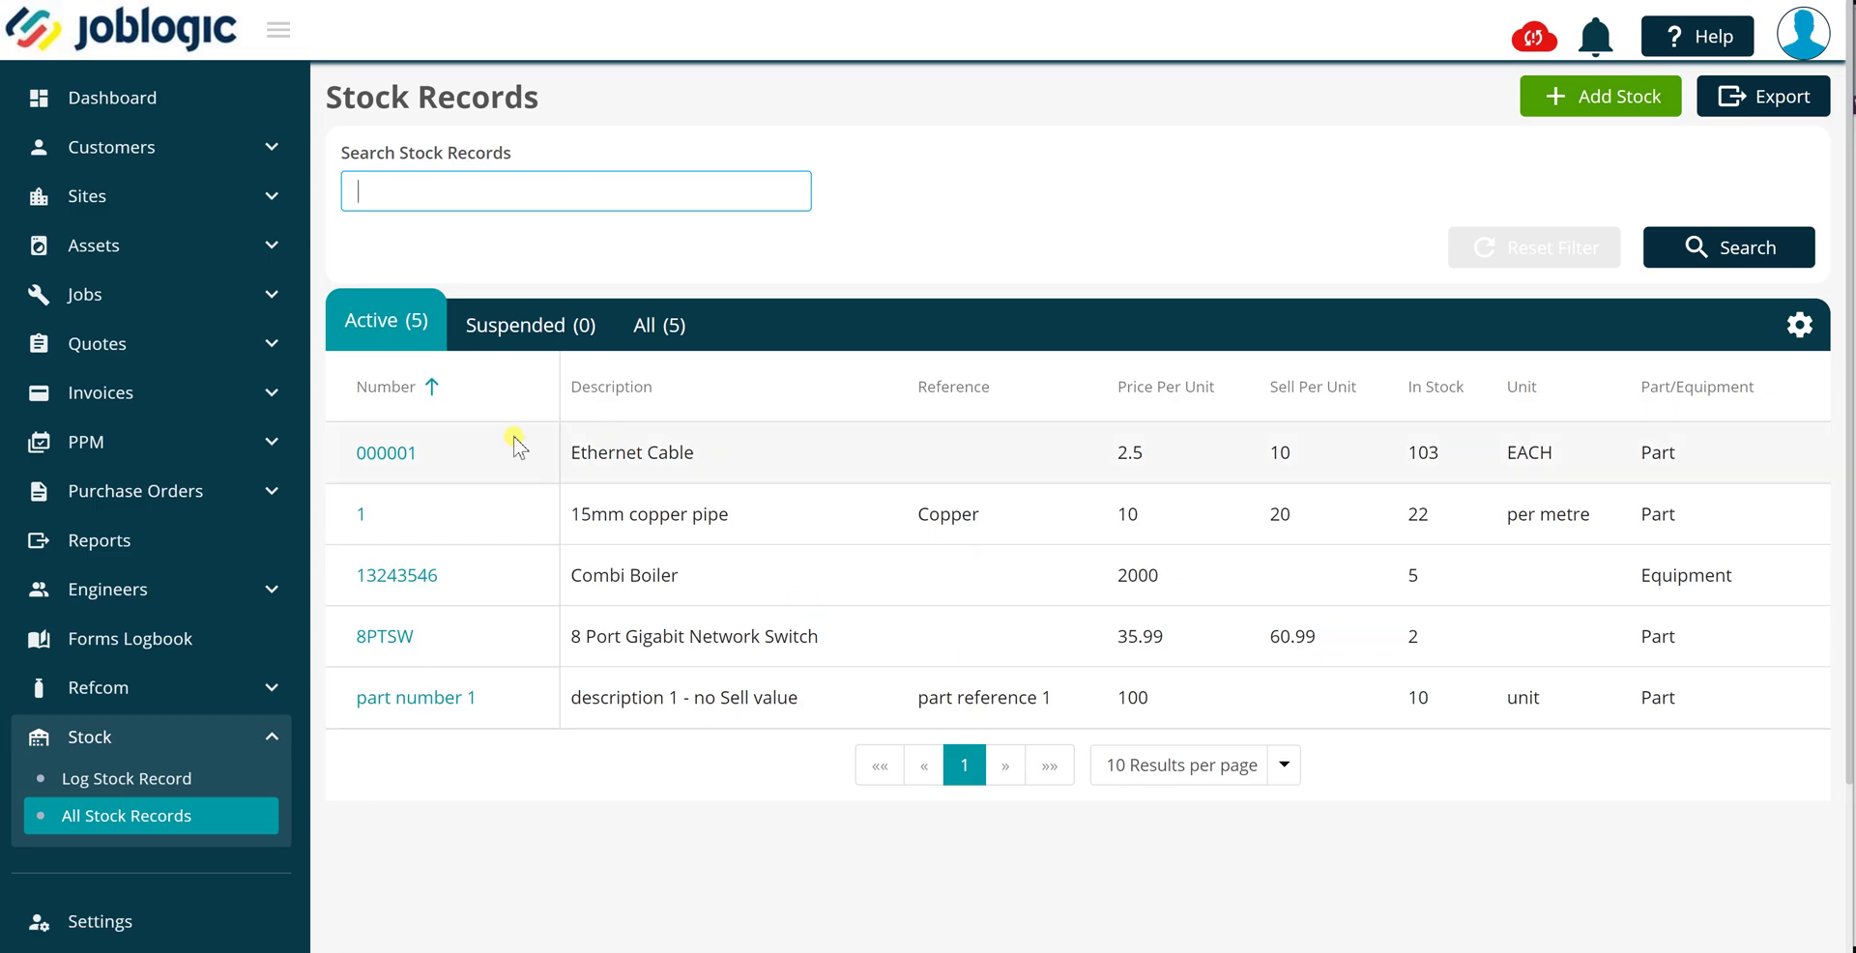
pyautogui.click(387, 454)
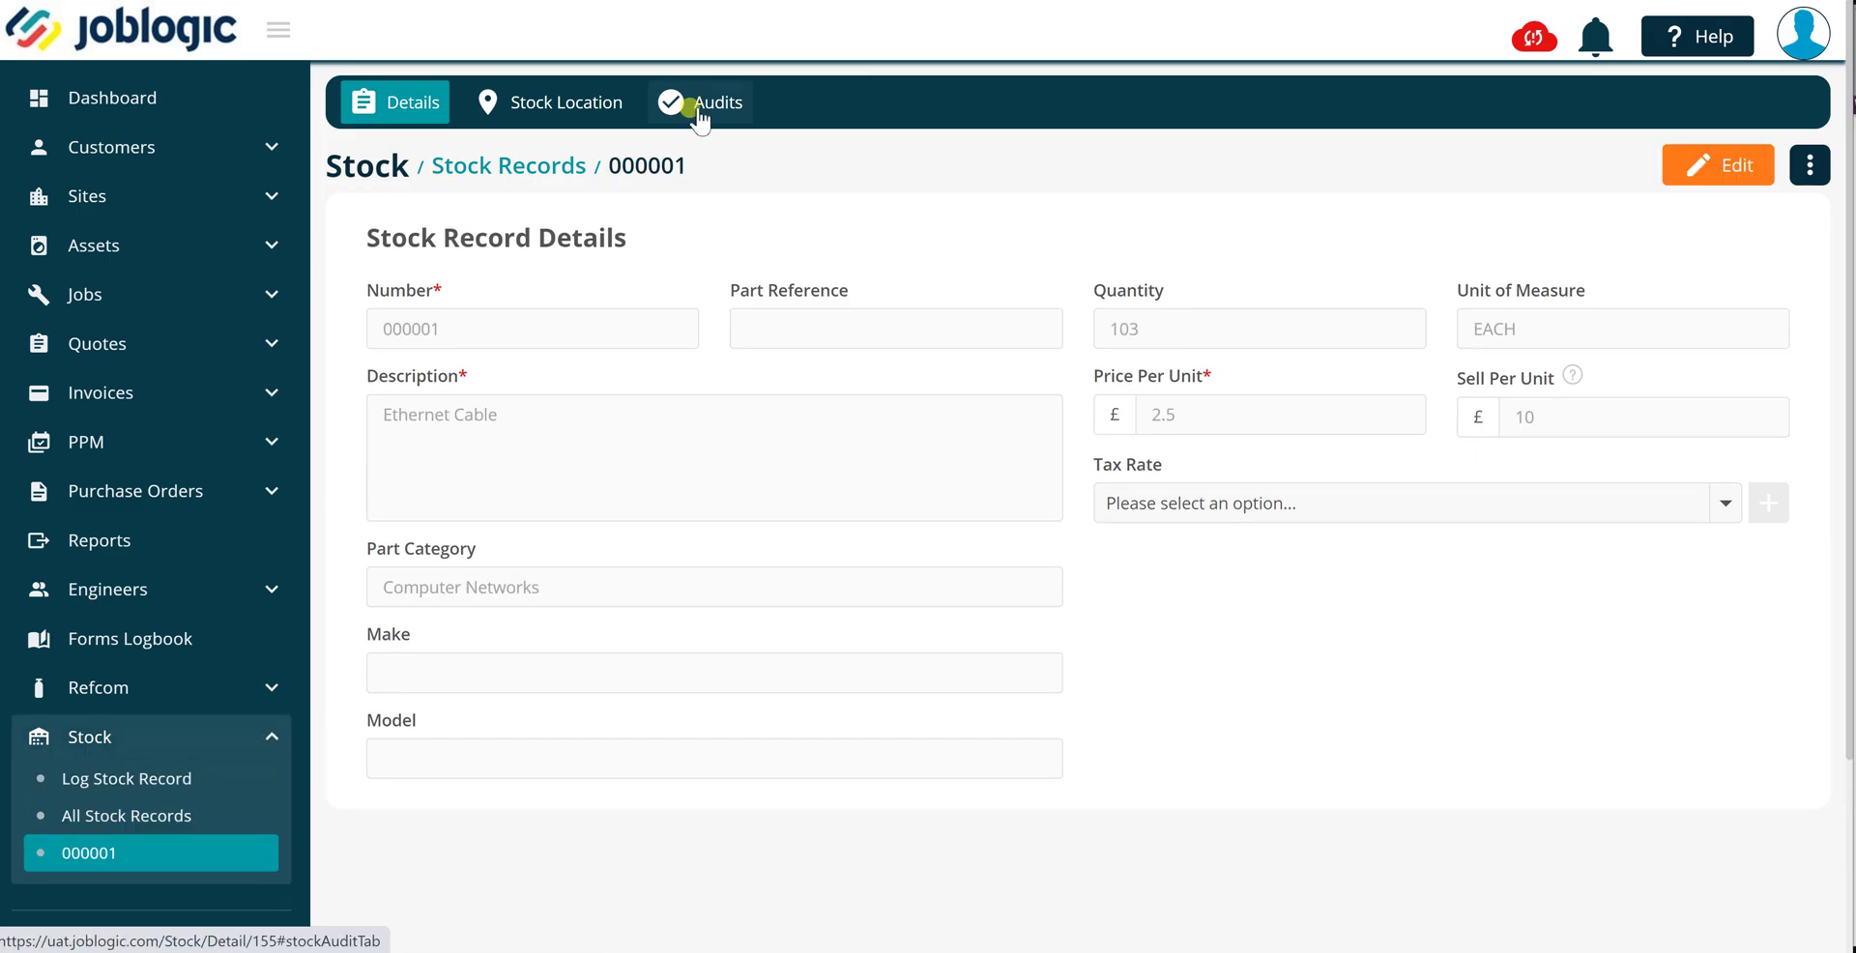
pyautogui.click(698, 108)
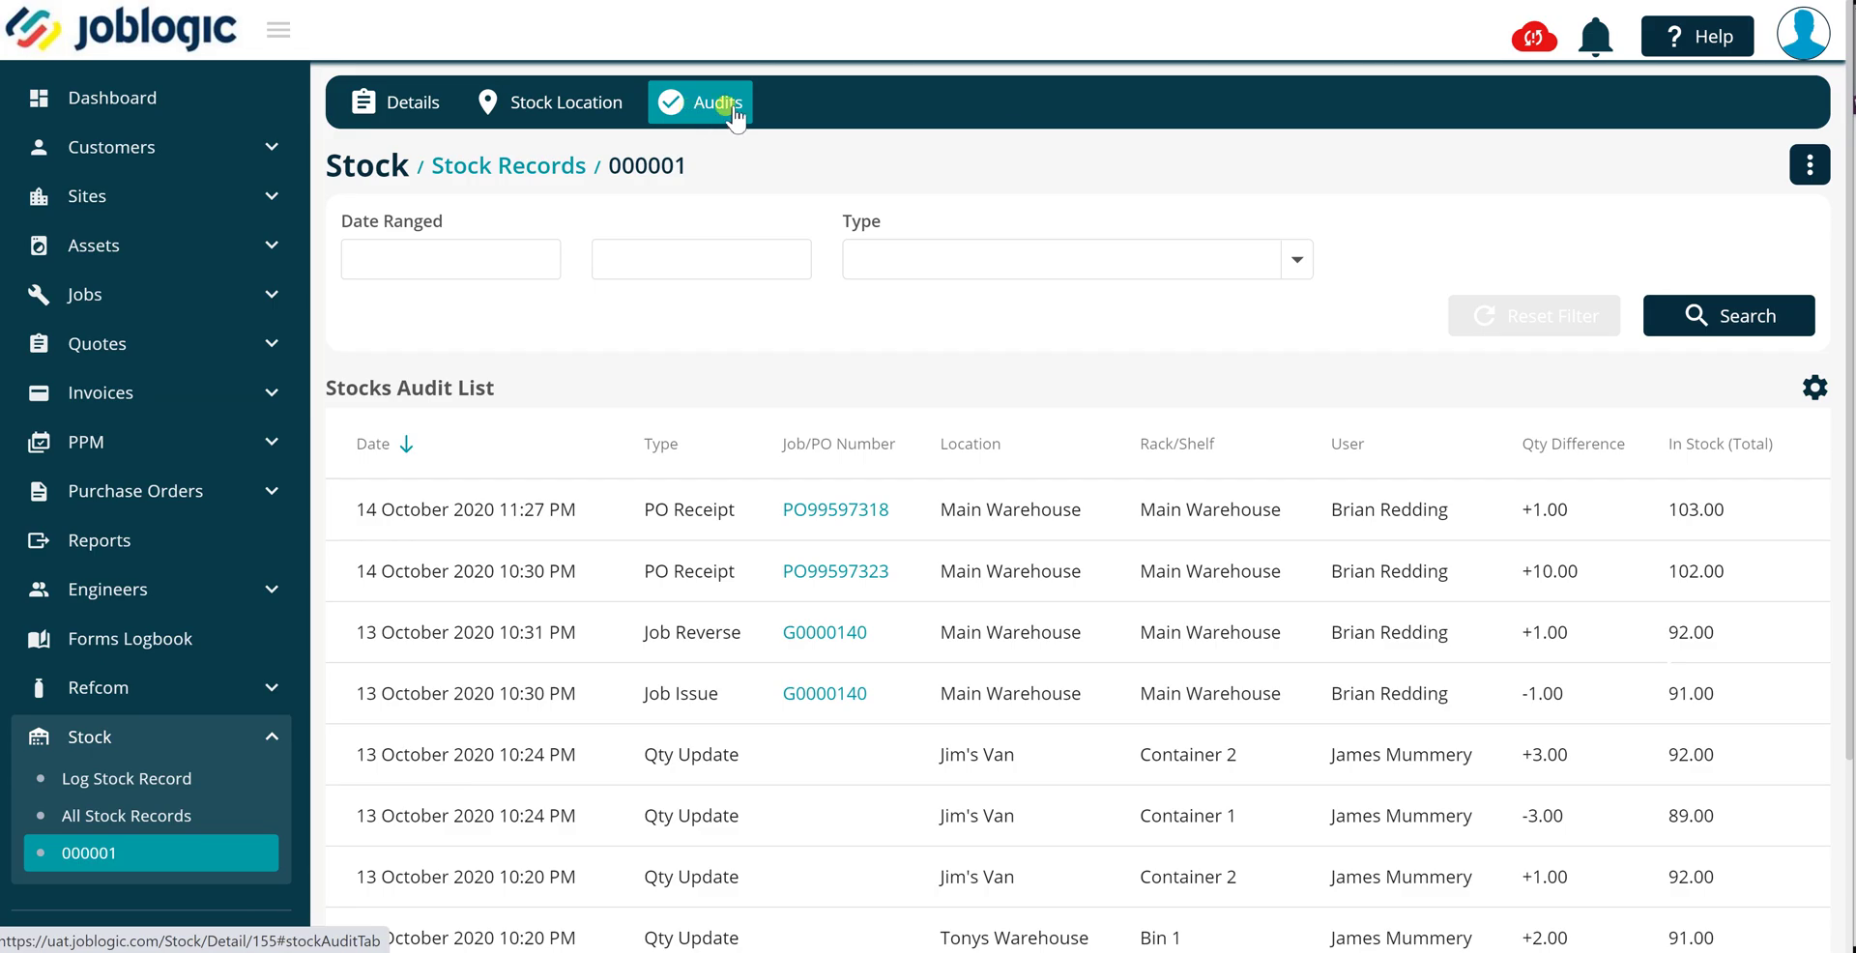
pyautogui.click(1292, 262)
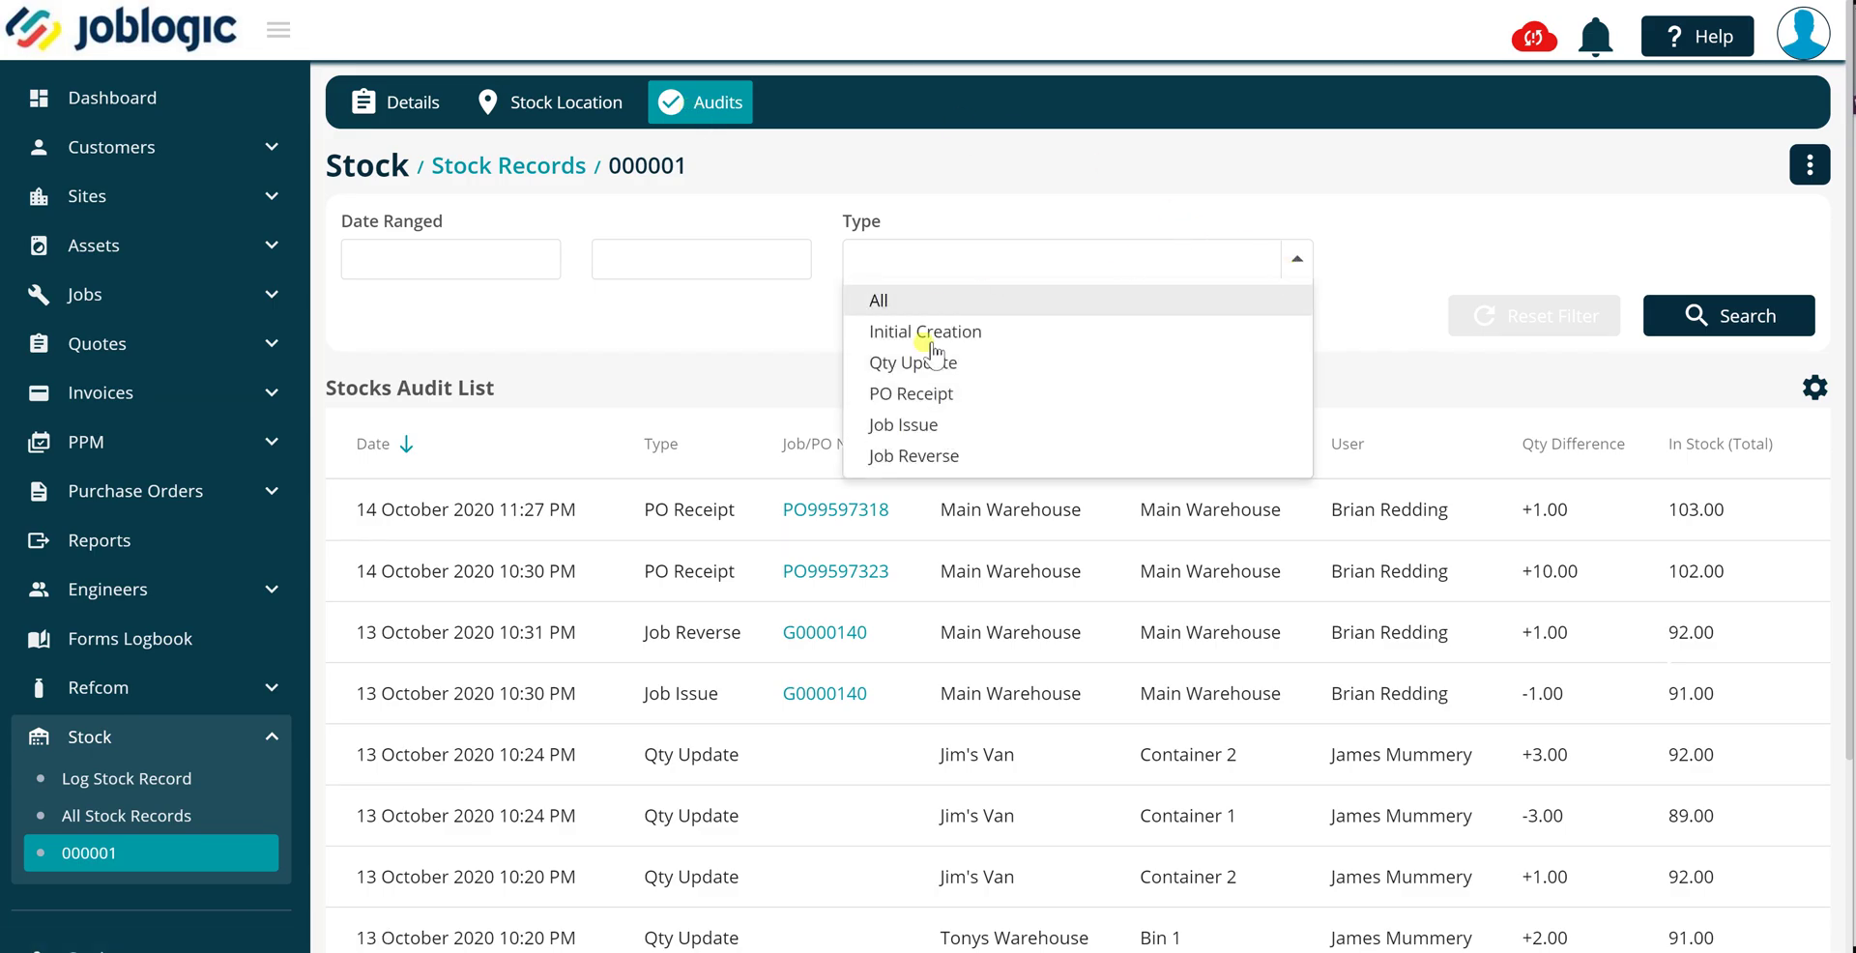
pyautogui.click(936, 396)
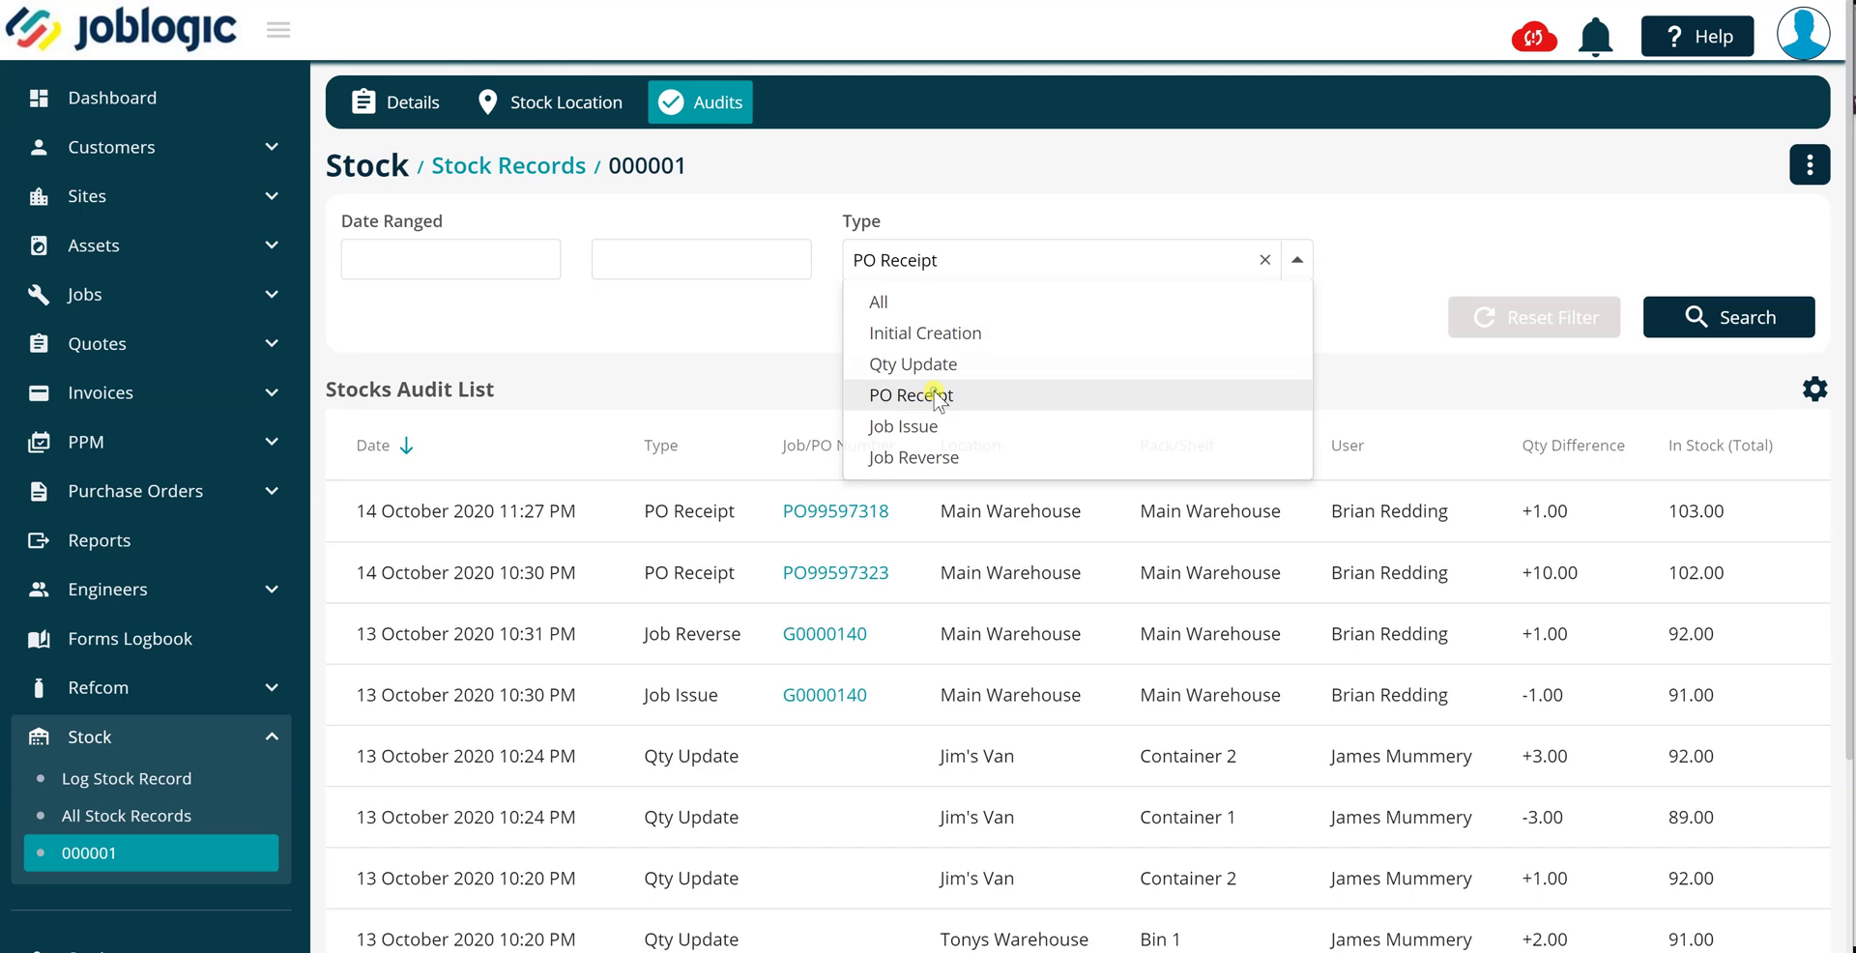